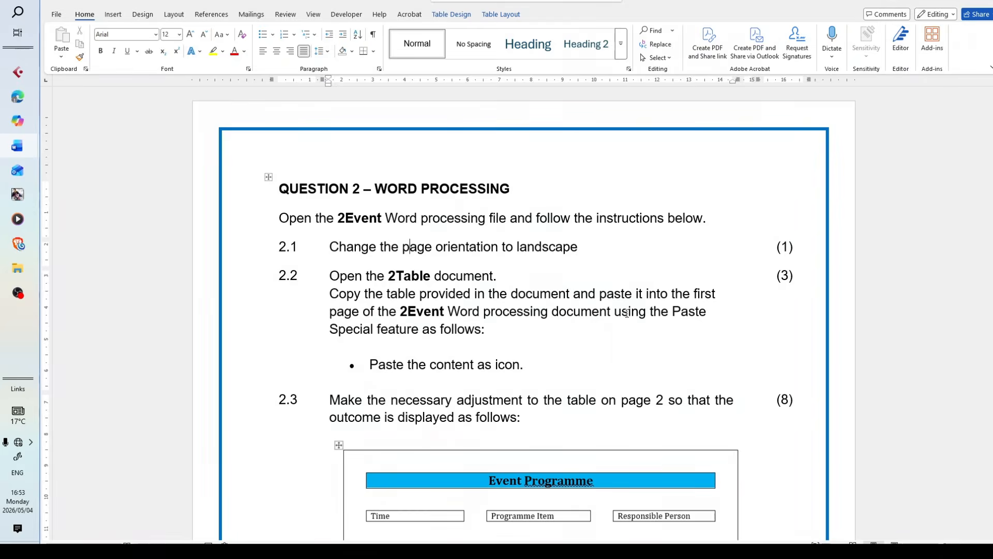
# Read the Question 2 instructions in TABLE QUESTIONS and look through the pages of the 2Event document
pyautogui.scroll(-3, 629, 311)
pyautogui.scroll(-2, 515, 422)
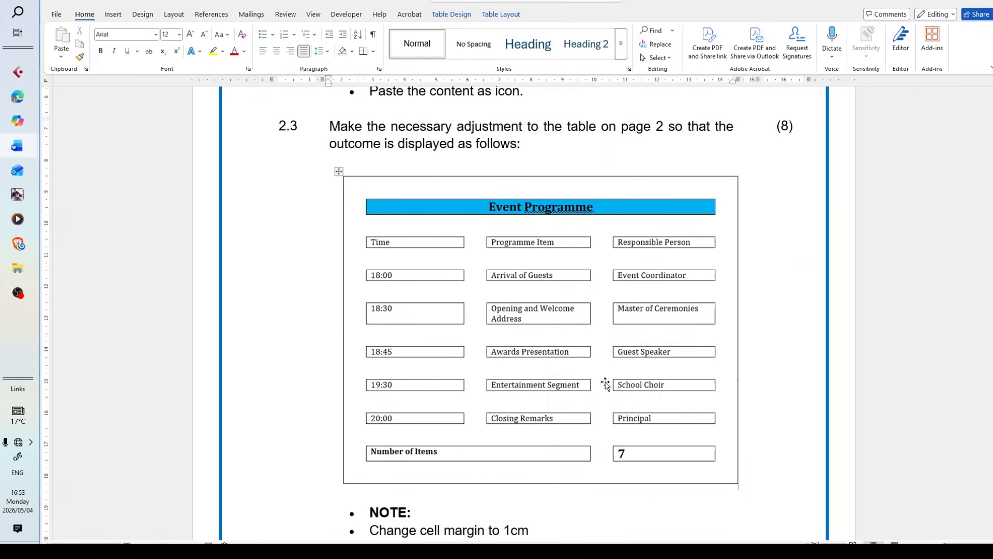
pyautogui.scroll(3, 502, 385)
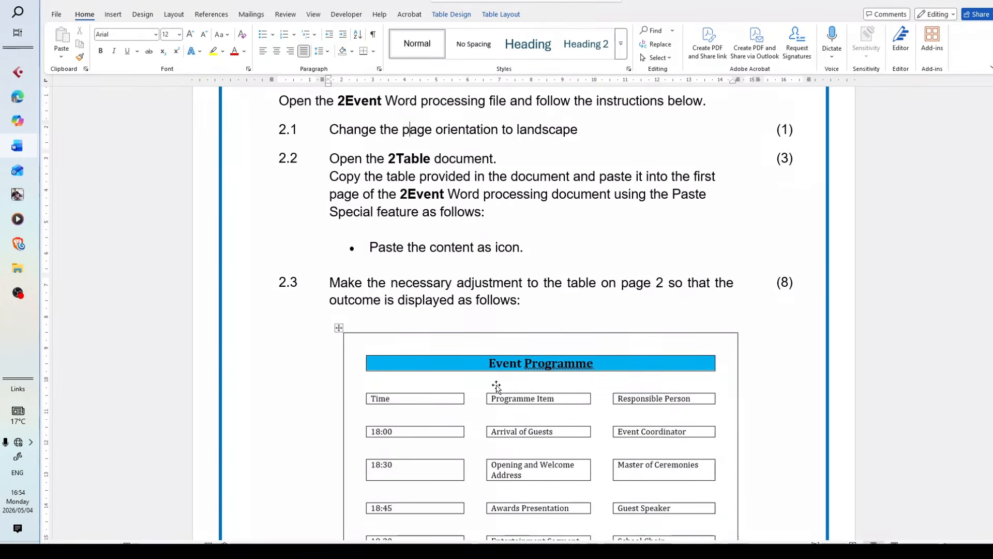
pyautogui.scroll(2, 496, 386)
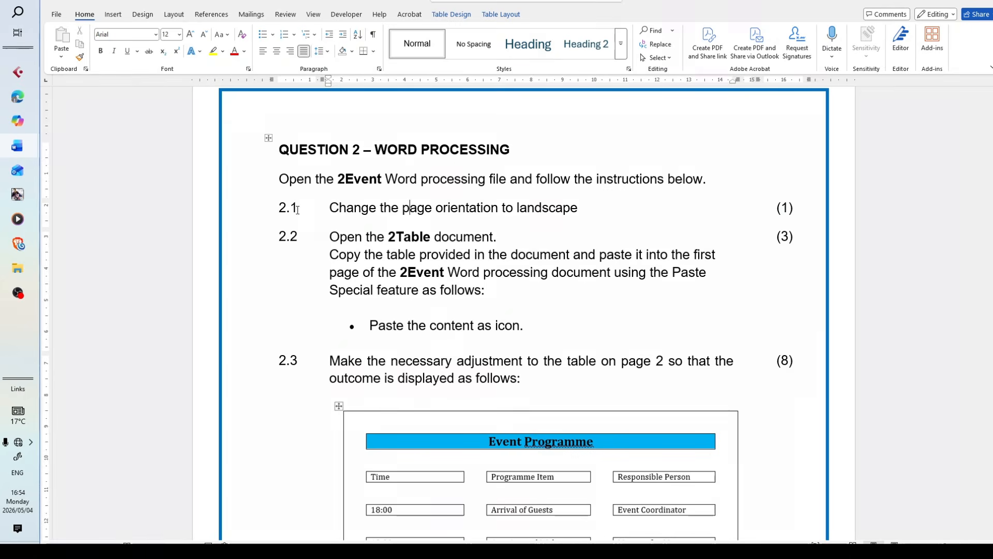
pyautogui.moveTo(610, 212); pyautogui.dragTo(279, 212)
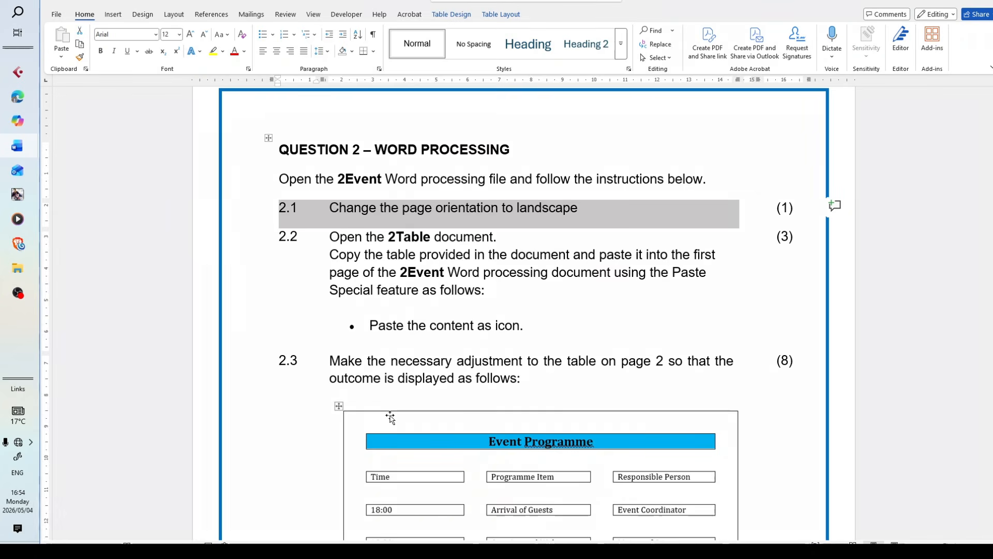
pyautogui.click(299, 178)
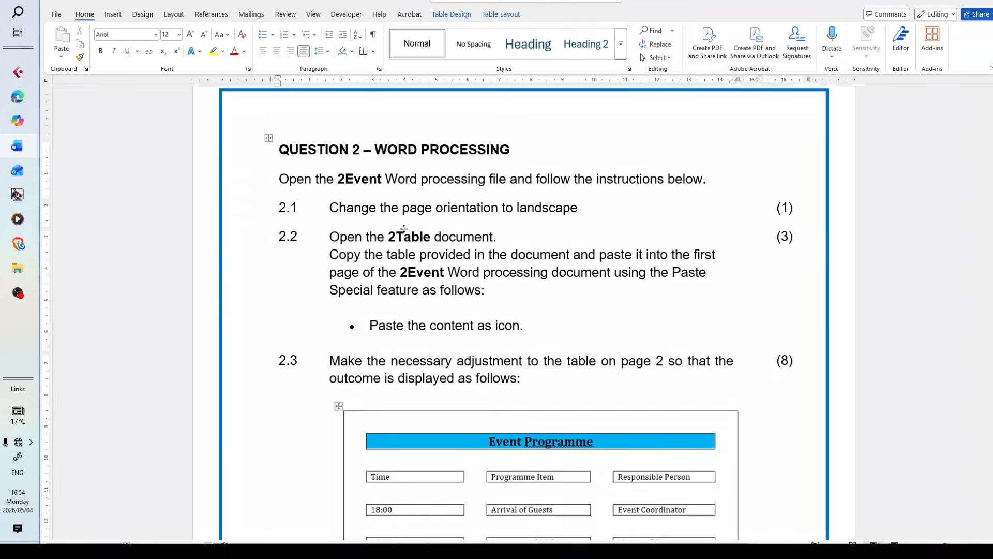
pyautogui.moveTo(14, 149)
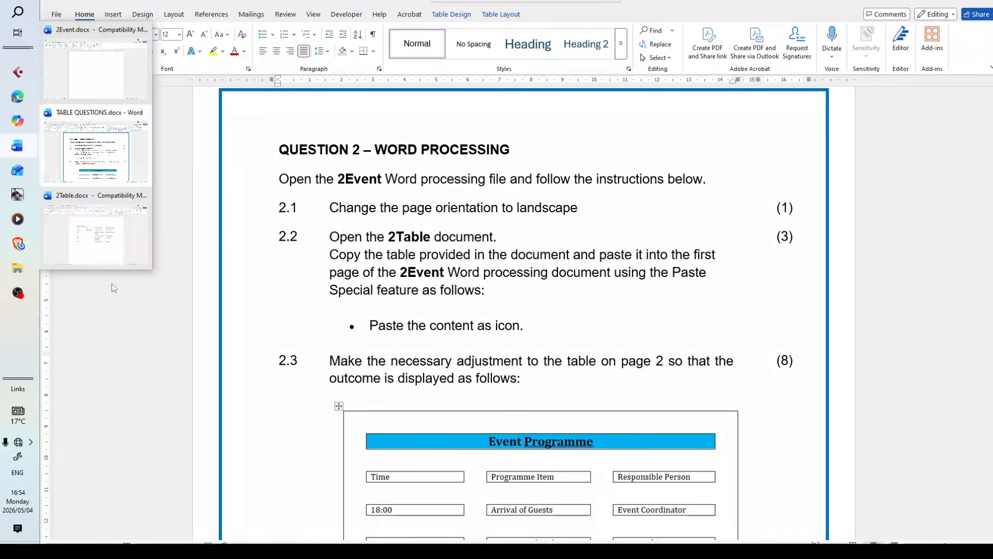
pyautogui.click(95, 68)
pyautogui.scroll(-10, 409, 321)
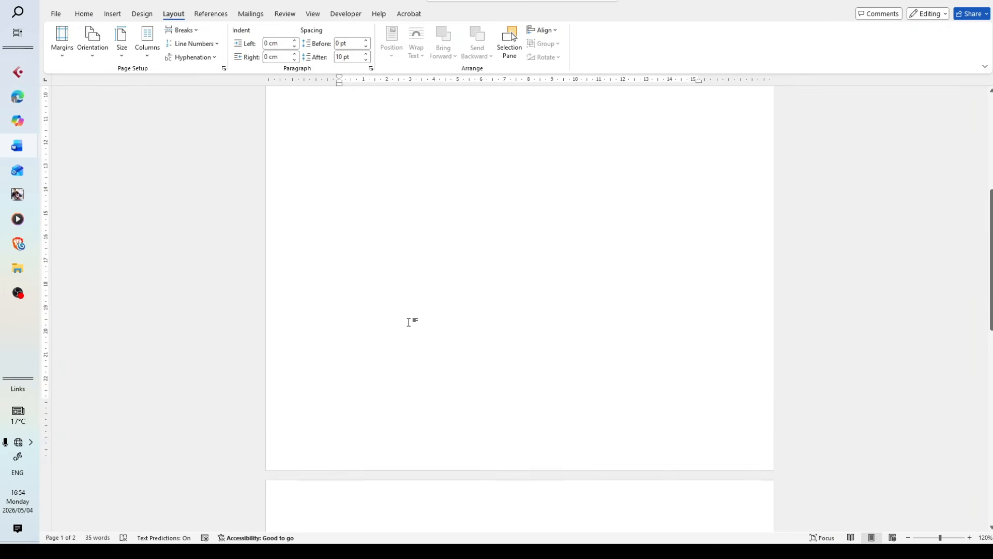
pyautogui.scroll(10, 408, 348)
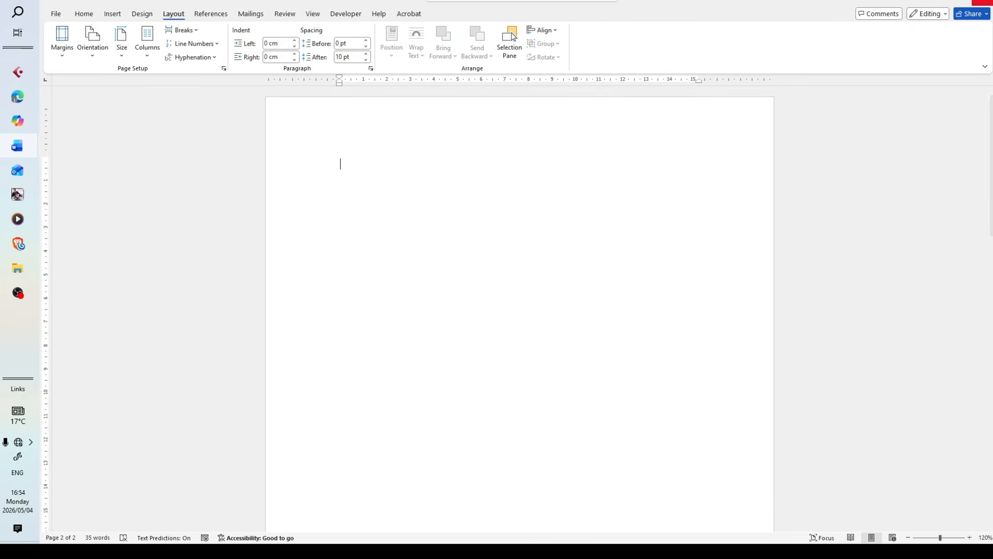
pyautogui.click(960, 3)
pyautogui.click(960, 3)
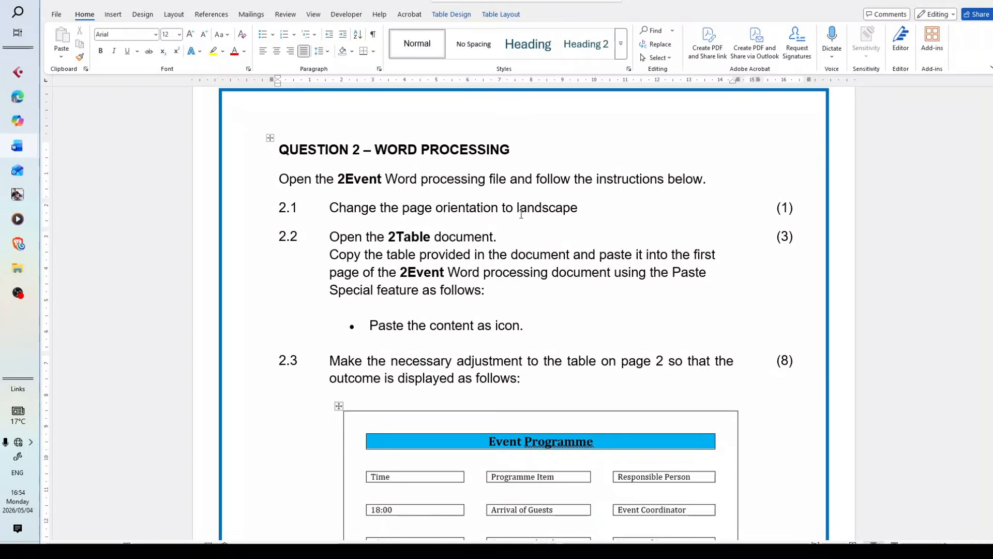
# Change the page orientation of the 2Event document to landscape
pyautogui.moveTo(18, 146)
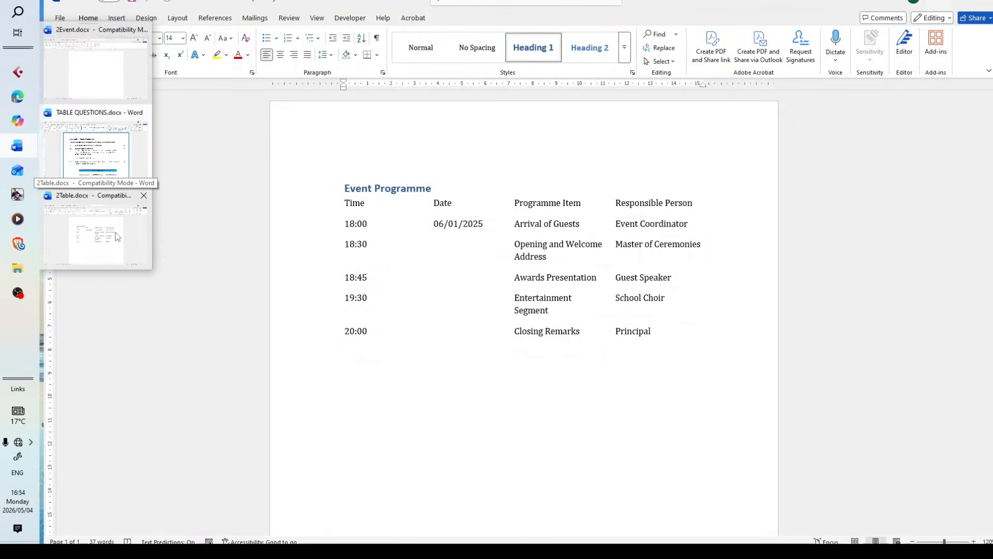
pyautogui.click(116, 234)
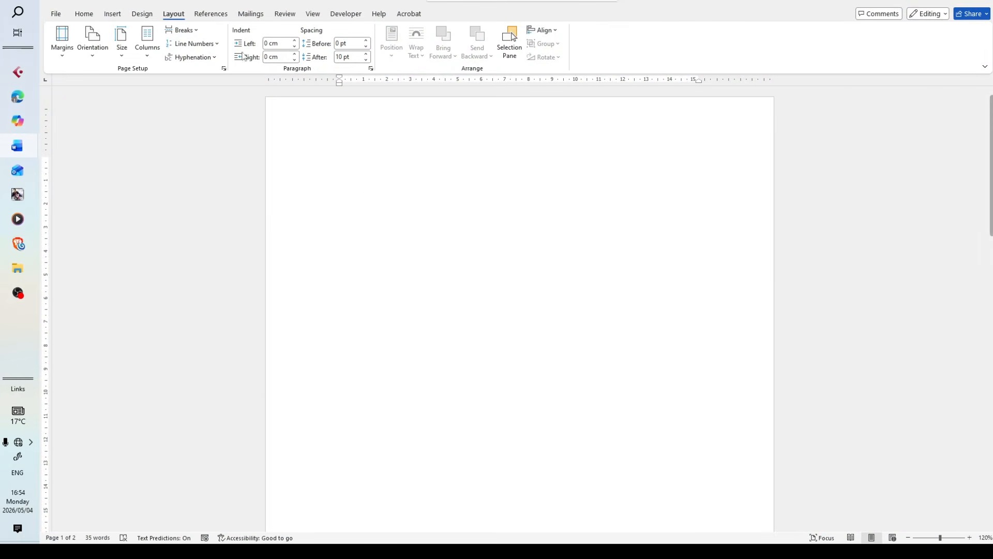
pyautogui.click(92, 40)
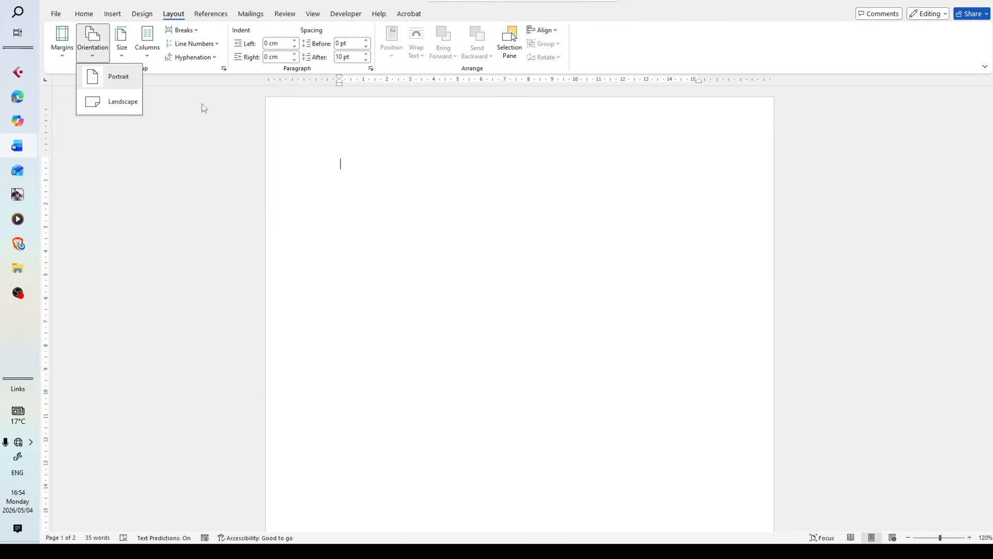
pyautogui.click(110, 106)
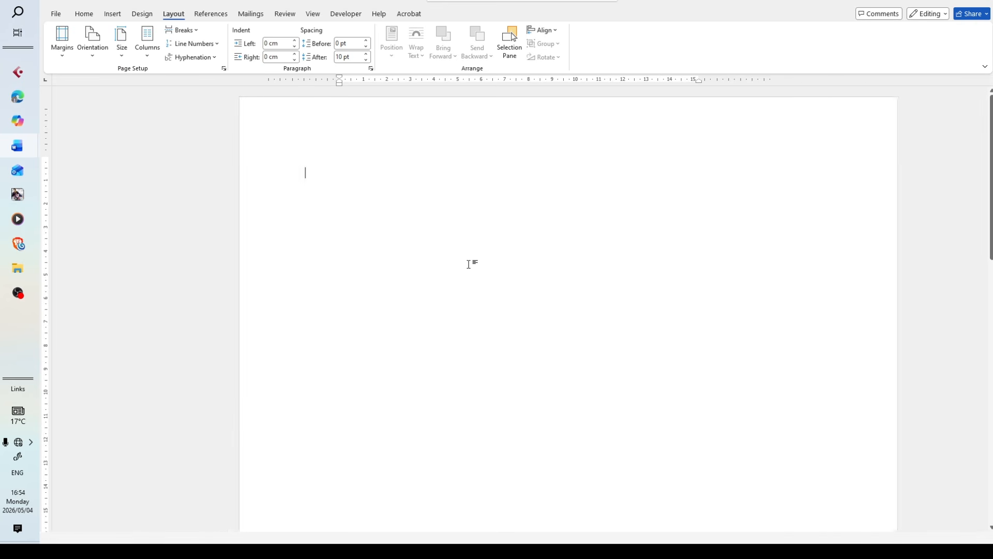
# Read instruction 2.2 in TABLE QUESTIONS and bring up the 2Table document to examine its table
pyautogui.click(928, 3)
pyautogui.scroll(-3, 615, 285)
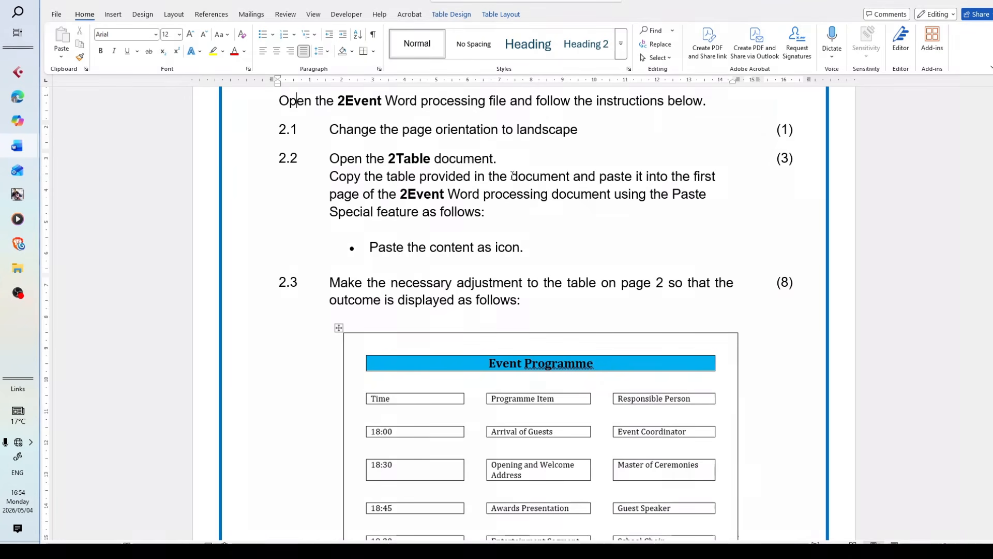
pyautogui.moveTo(16, 147)
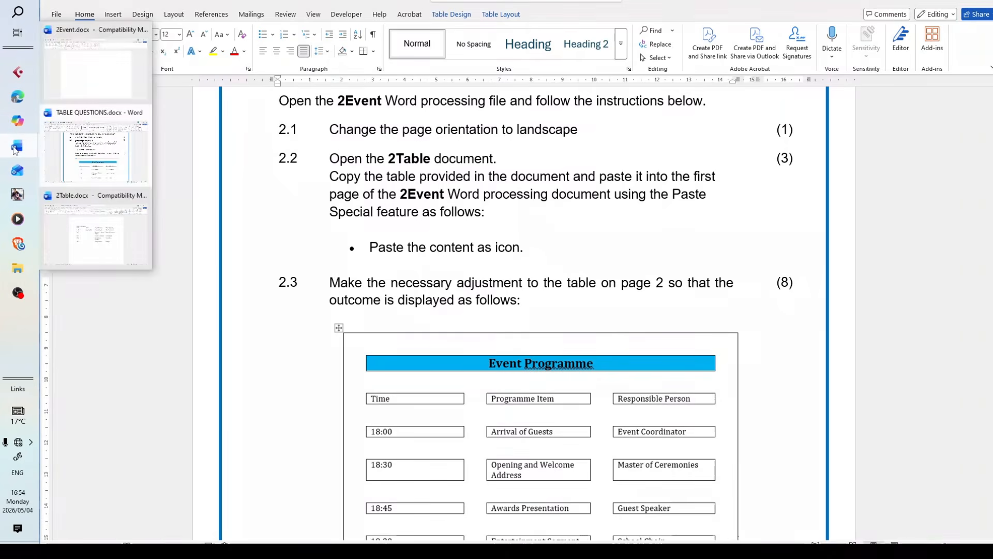
pyautogui.click(125, 238)
pyautogui.click(104, 148)
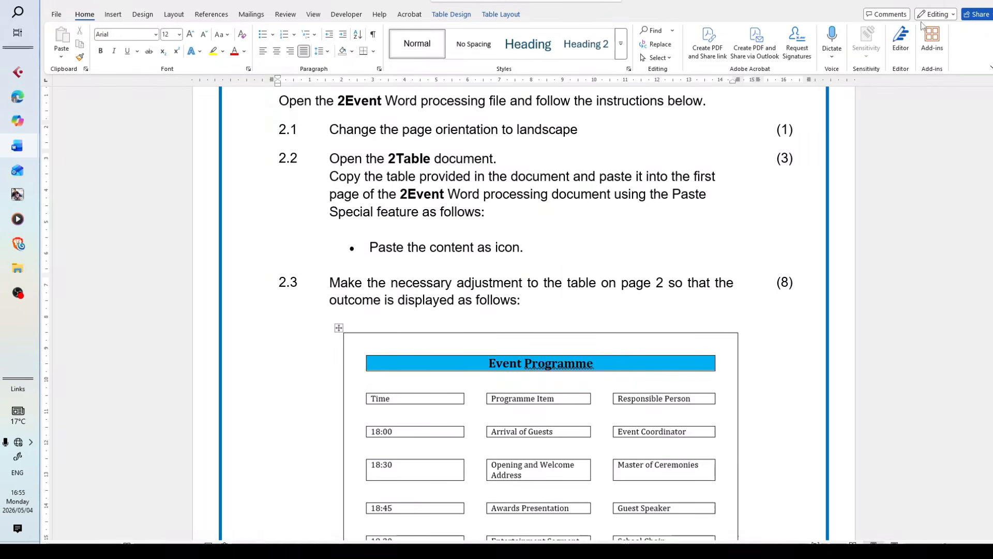
pyautogui.moveTo(29, 151)
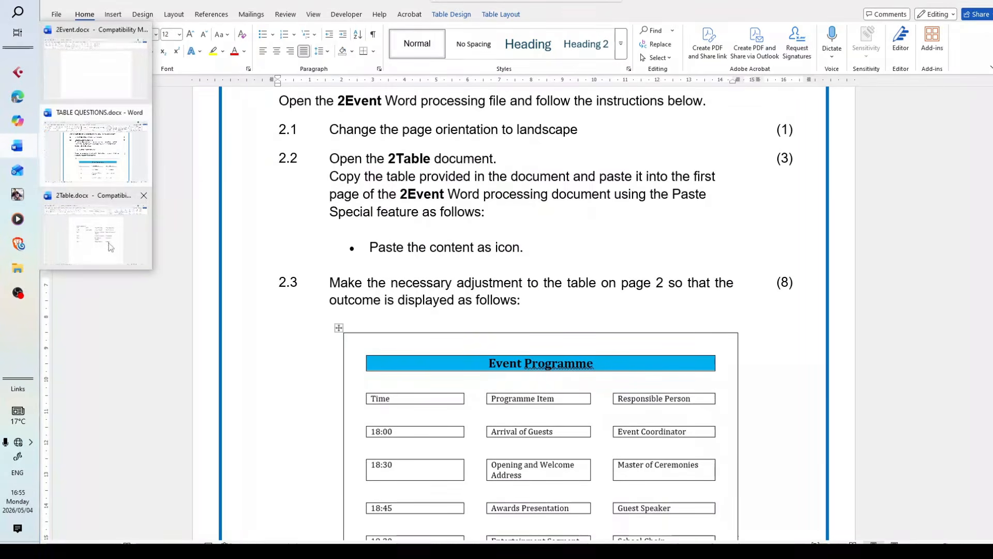
pyautogui.click(96, 233)
pyautogui.scroll(-5, 456, 354)
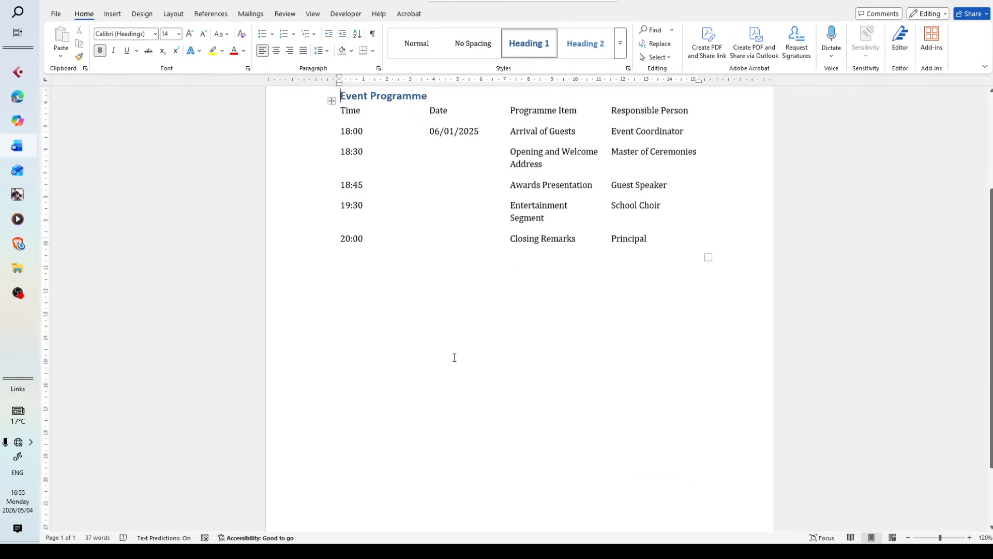
pyautogui.scroll(5, 446, 373)
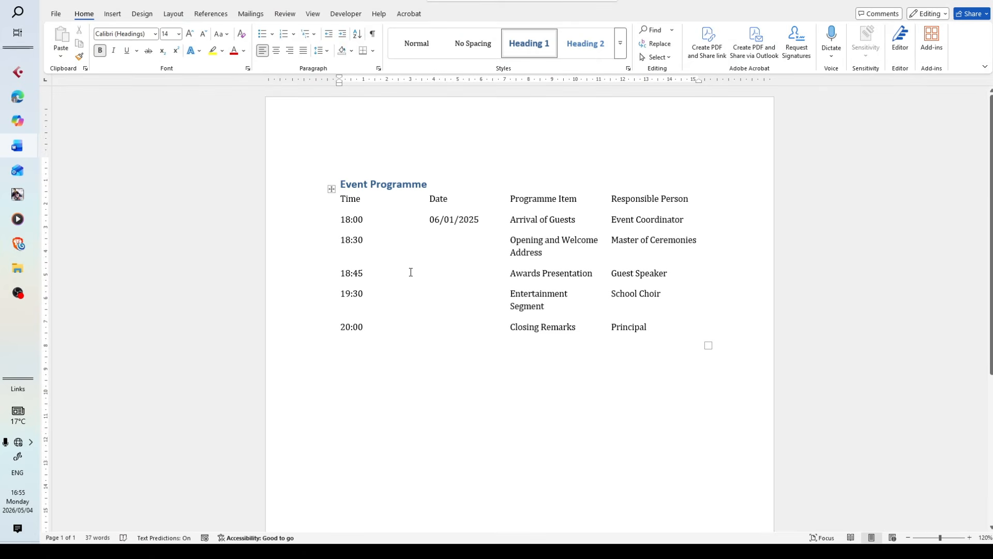
pyautogui.click(371, 231)
pyautogui.click(332, 189)
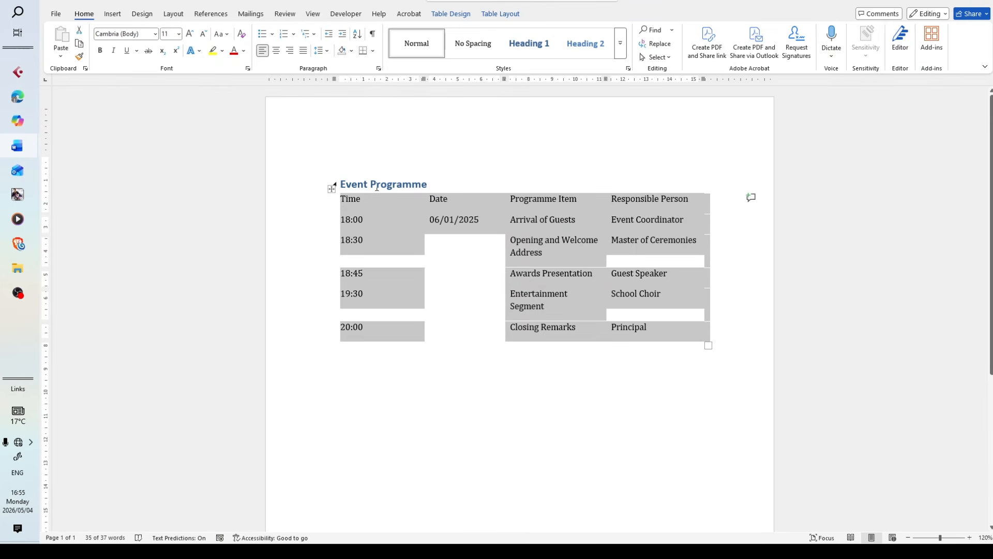
pyautogui.click(377, 185)
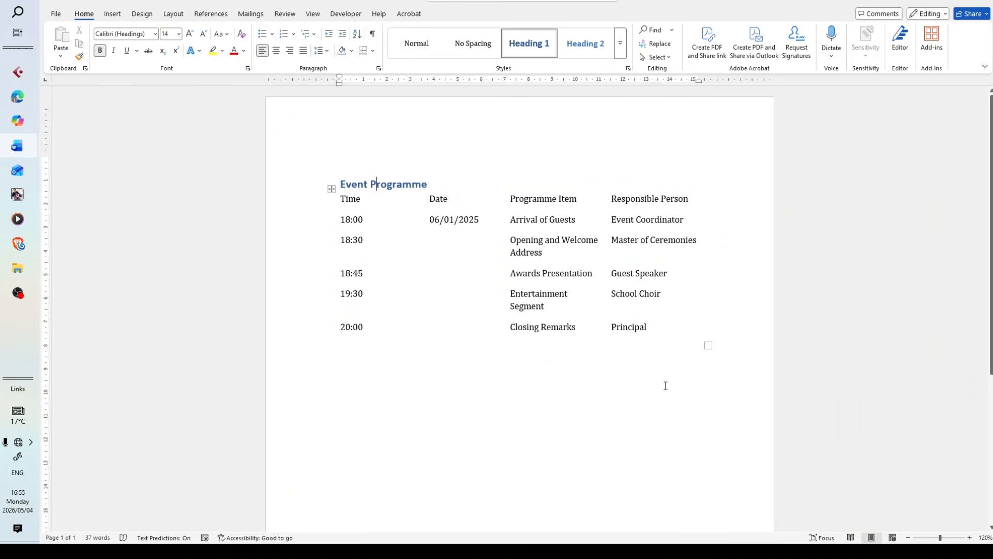
pyautogui.hotkey('ctrl', 'a')
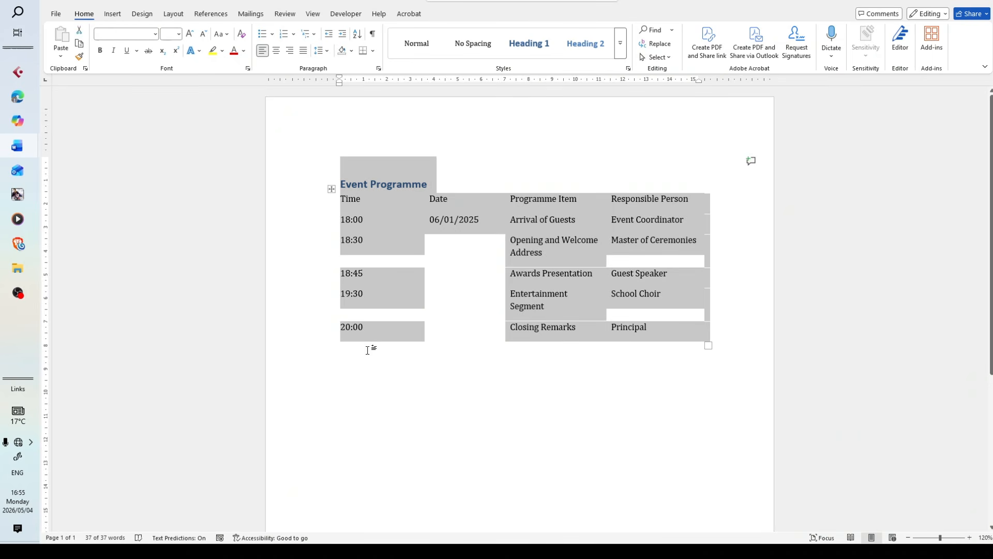
pyautogui.rightClick(376, 217)
pyautogui.click(430, 272)
pyautogui.click(451, 326)
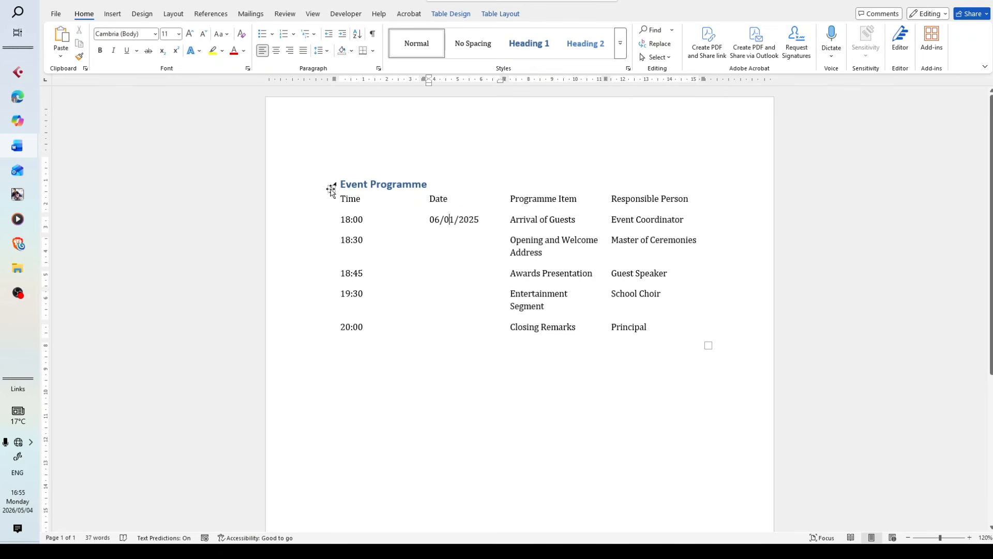
# Copy the whole table below the Event Programme heading in the 2Table document
pyautogui.click(331, 189)
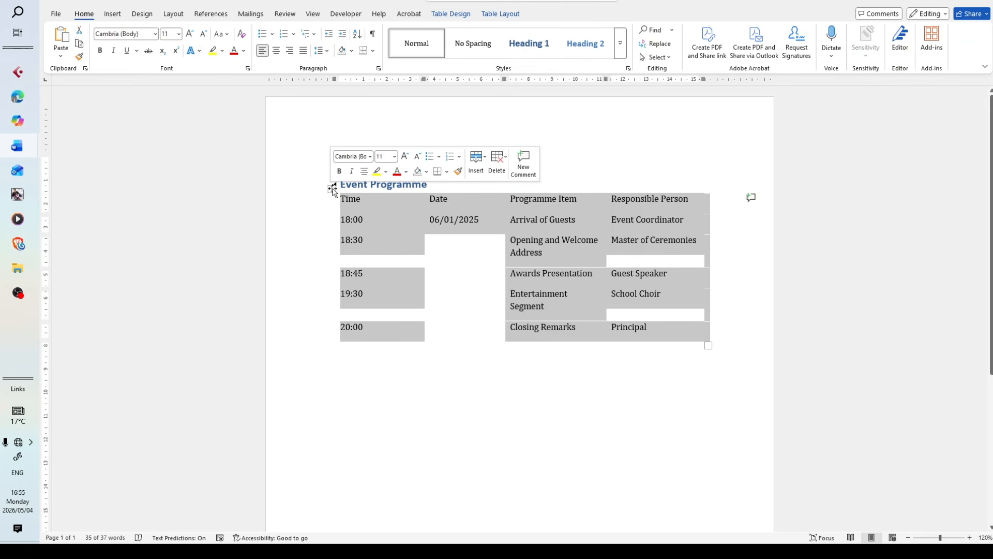
pyautogui.rightClick(333, 189)
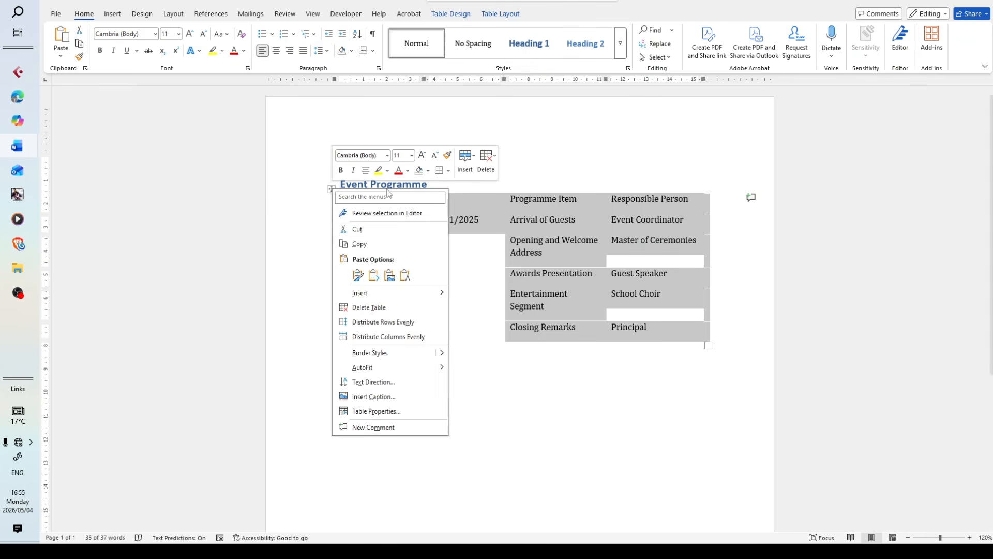
pyautogui.click(381, 246)
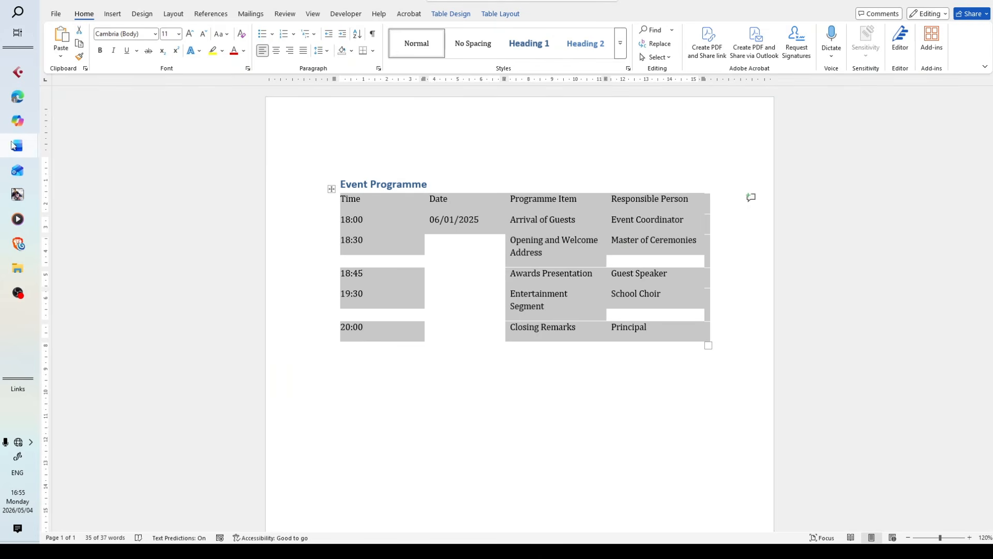
# Place the insertion point at the start of the first page of 2Event and recheck the paste instruction in TABLE QUESTIONS
pyautogui.click(14, 146)
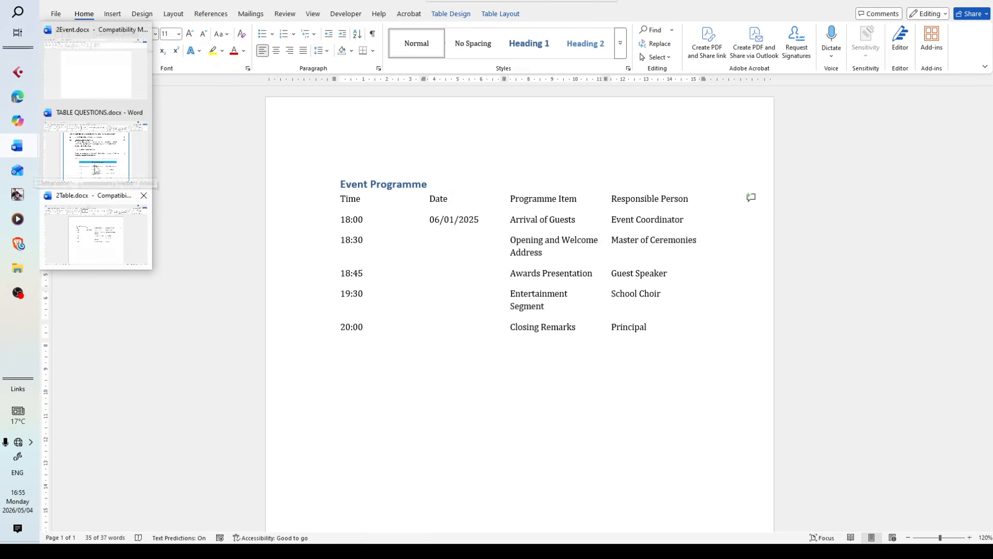
pyautogui.click(133, 256)
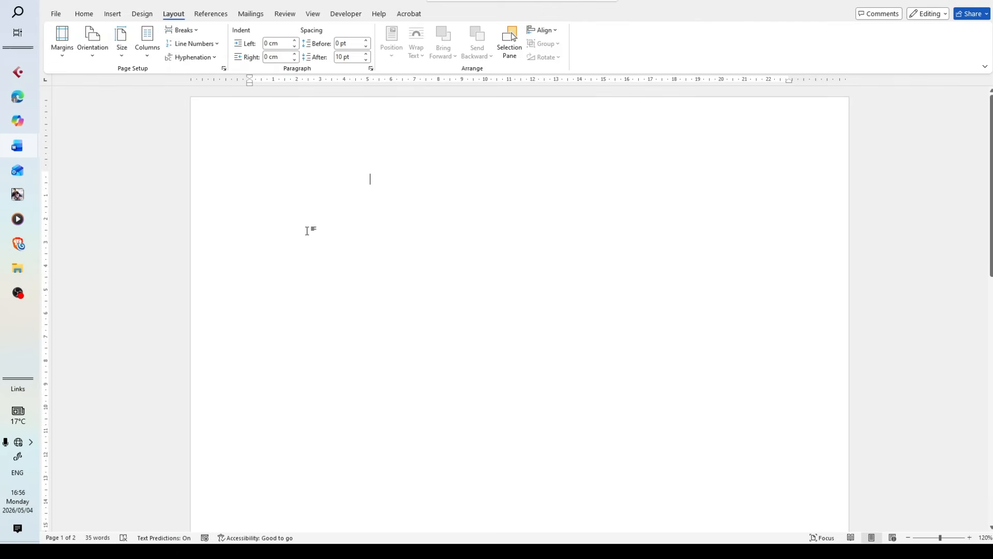
pyautogui.click(233, 154)
pyautogui.click(270, 187)
pyautogui.moveTo(38, 149)
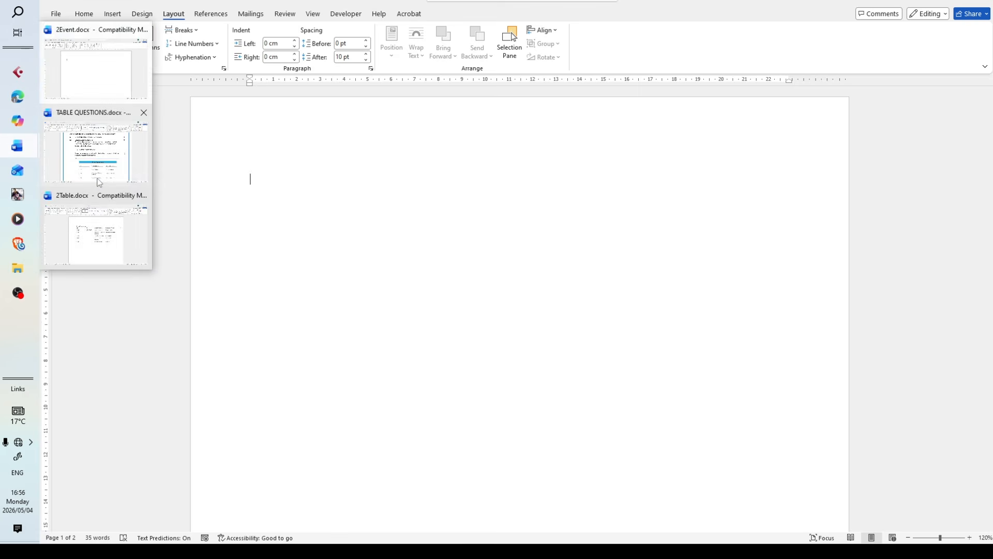
pyautogui.moveTo(98, 181)
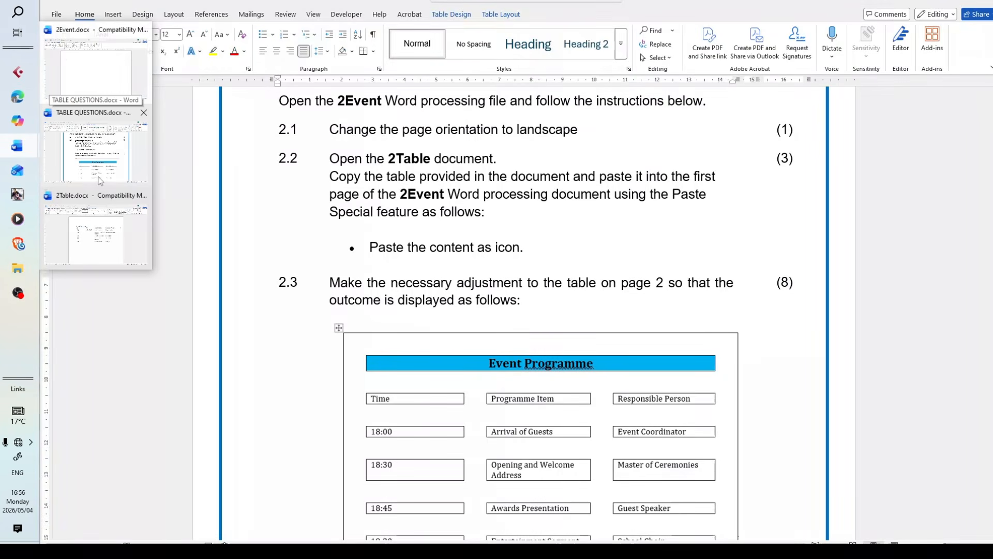
pyautogui.click(98, 181)
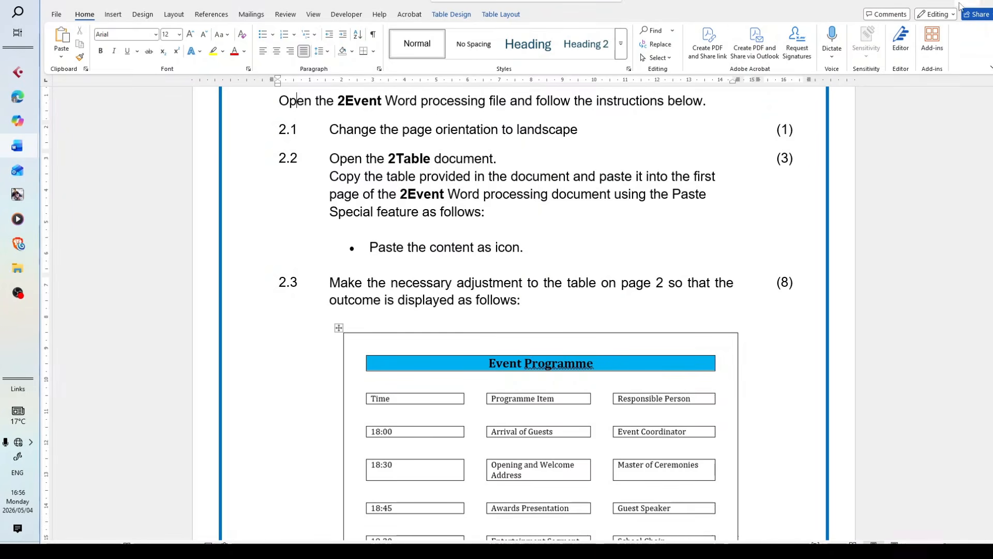
pyautogui.click(941, 3)
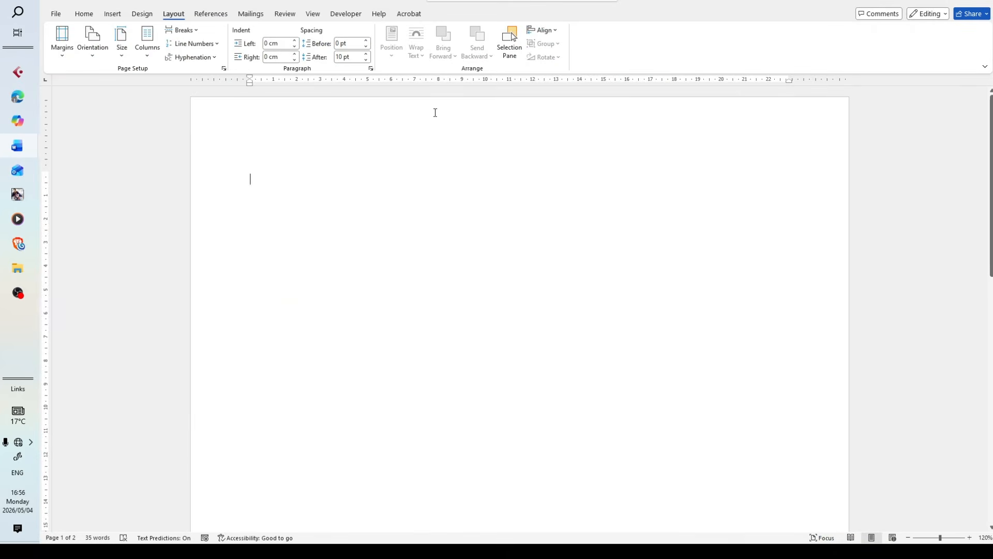
# Paste the copied table on the first page of 2Event as a Microsoft Word Document Object displayed as an icon
pyautogui.rightClick(271, 175)
pyautogui.click(481, 257)
pyautogui.click(83, 15)
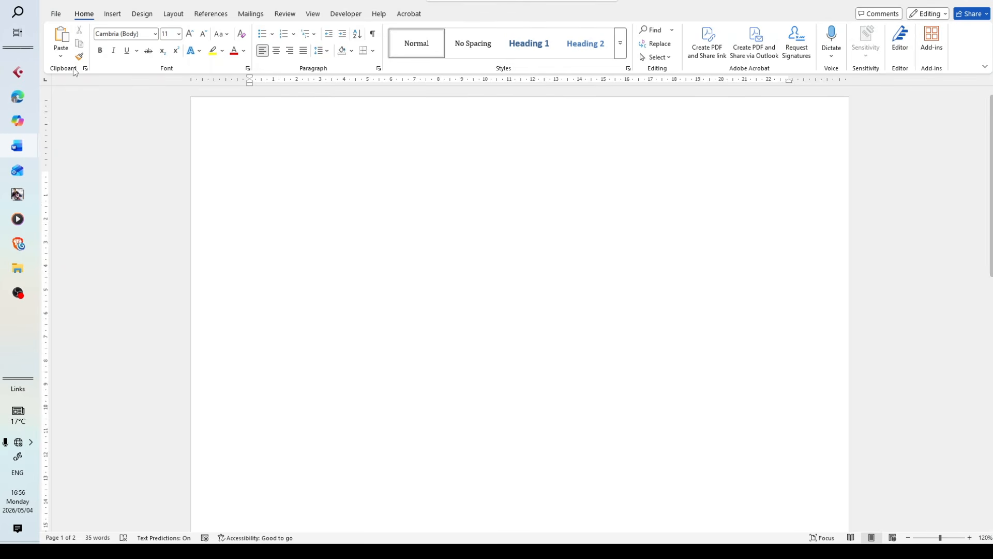
pyautogui.click(60, 60)
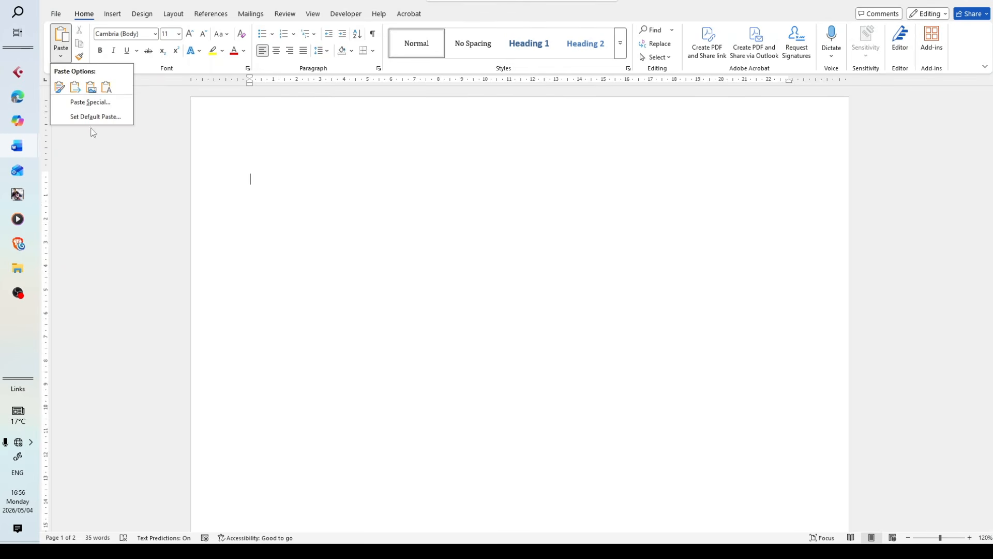
pyautogui.click(117, 103)
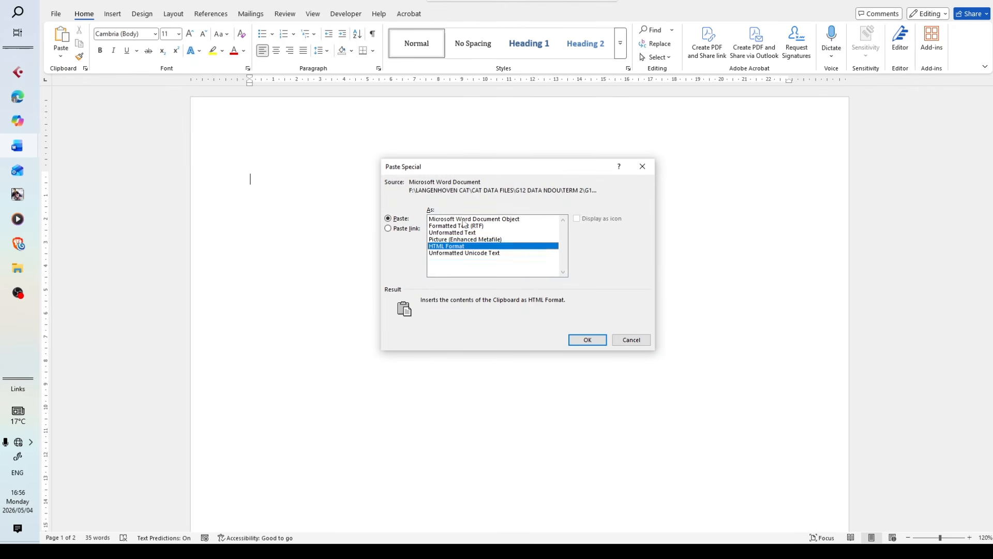
pyautogui.click(464, 219)
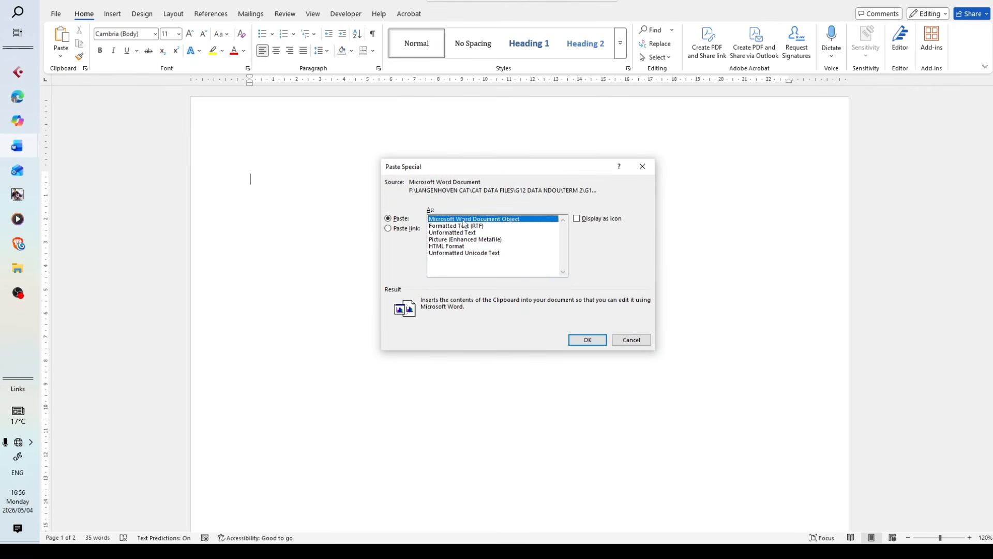
pyautogui.click(584, 221)
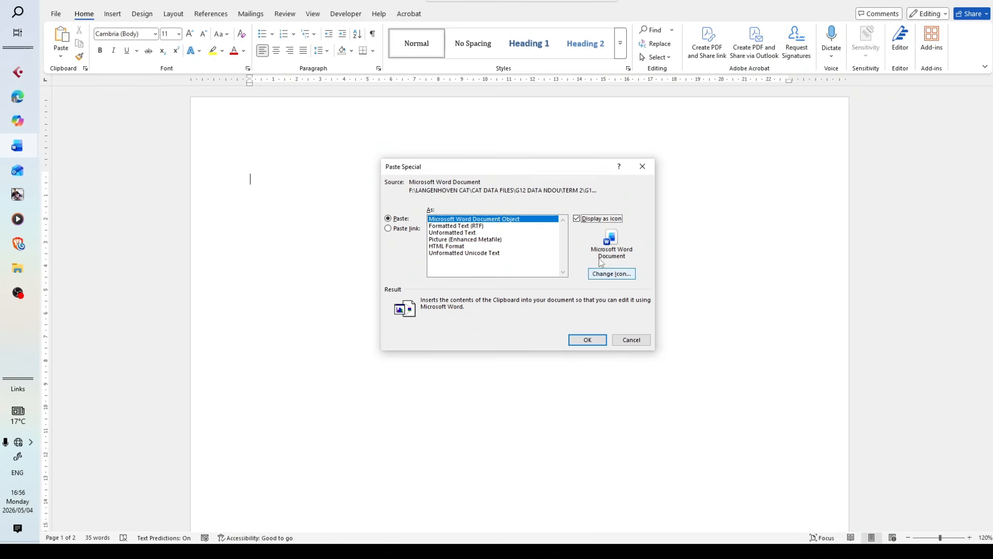
pyautogui.click(588, 340)
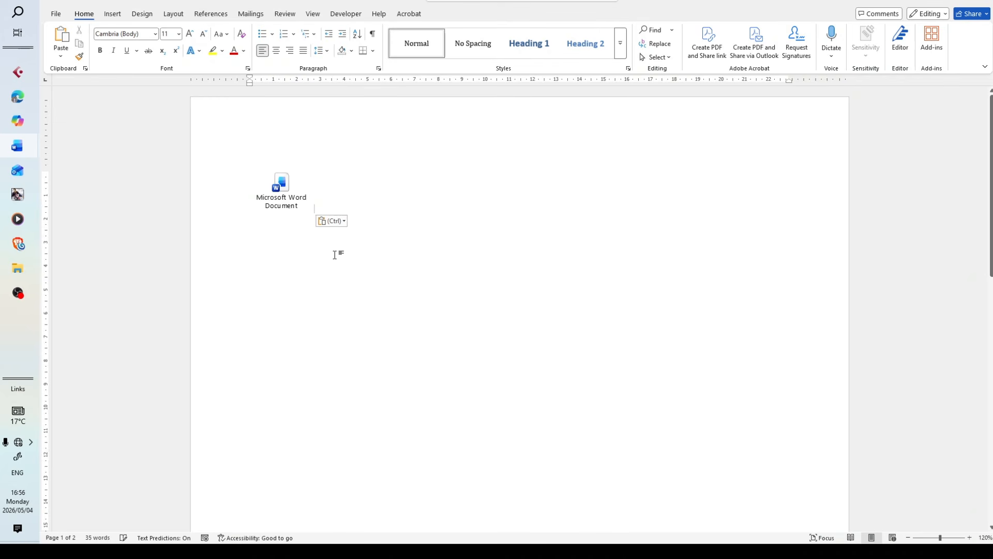
# Open the embedded document from its icon to check the table inside, and close it again
pyautogui.doubleClick(275, 206)
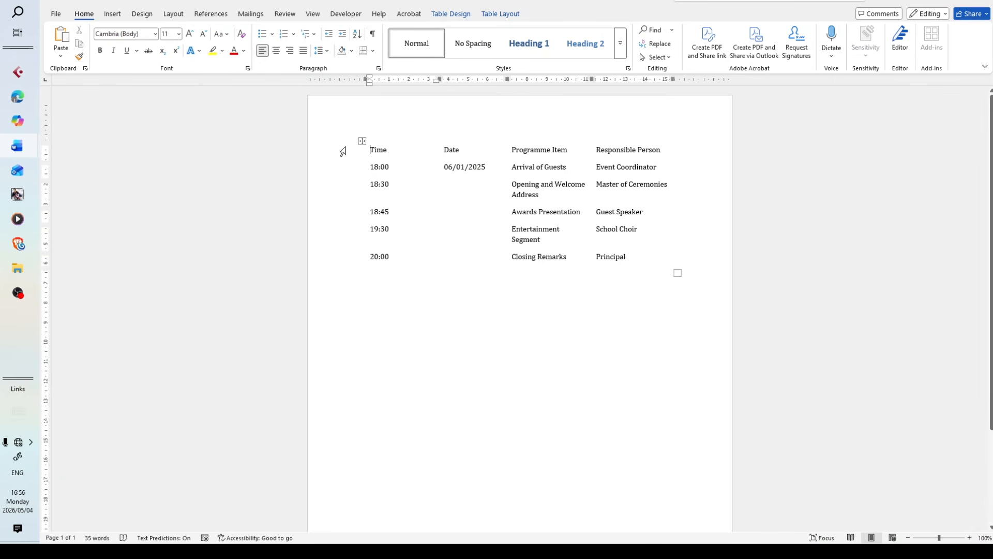
pyautogui.click(362, 142)
pyautogui.click(499, 314)
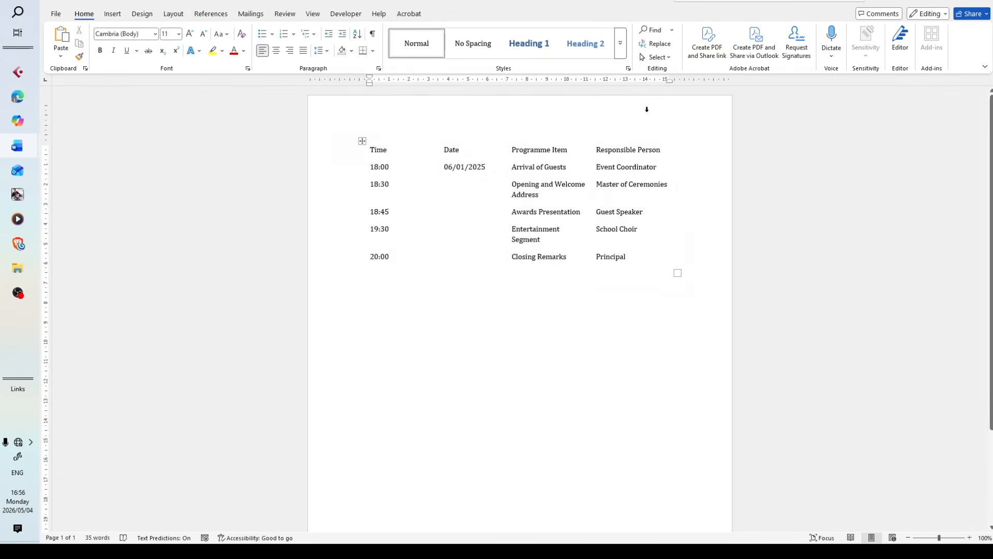
pyautogui.click(983, 2)
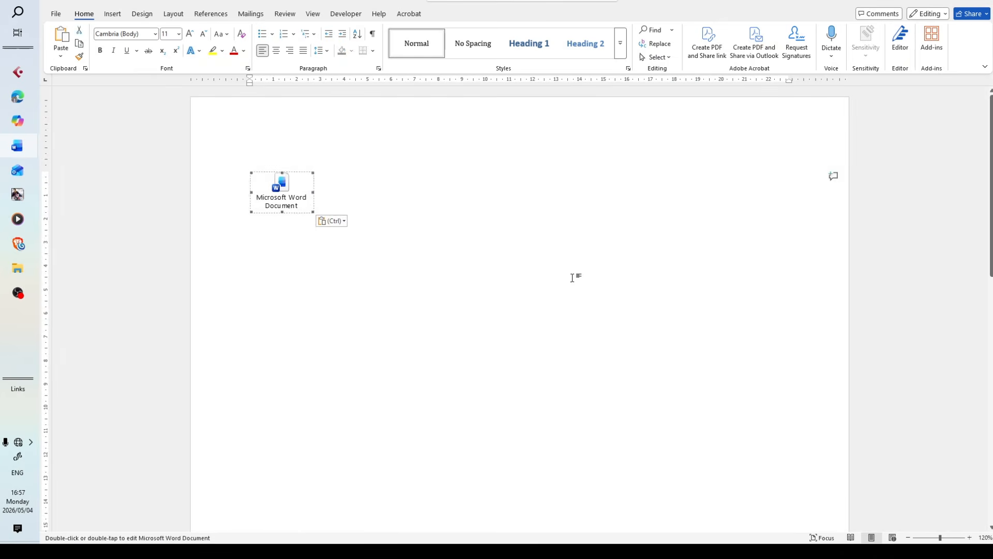
# Read instruction 2.3 in the TABLE QUESTIONS document and examine the sample Event Programme table and the notes below it
pyautogui.click(571, 278)
pyautogui.scroll(-2, 336, 223)
pyautogui.hotkey('ctrl', 'v')
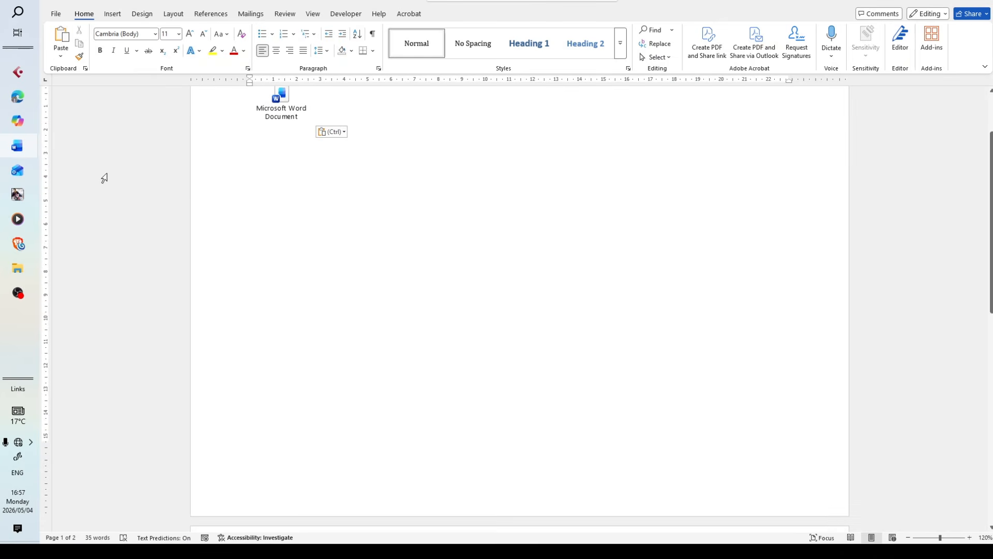
pyautogui.moveTo(14, 160)
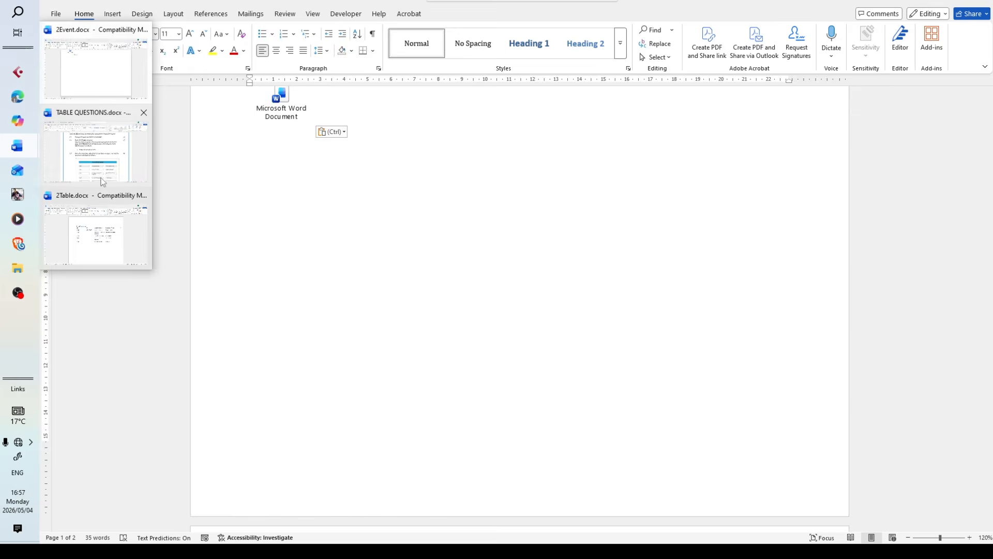
pyautogui.click(103, 183)
pyautogui.scroll(-1, 509, 265)
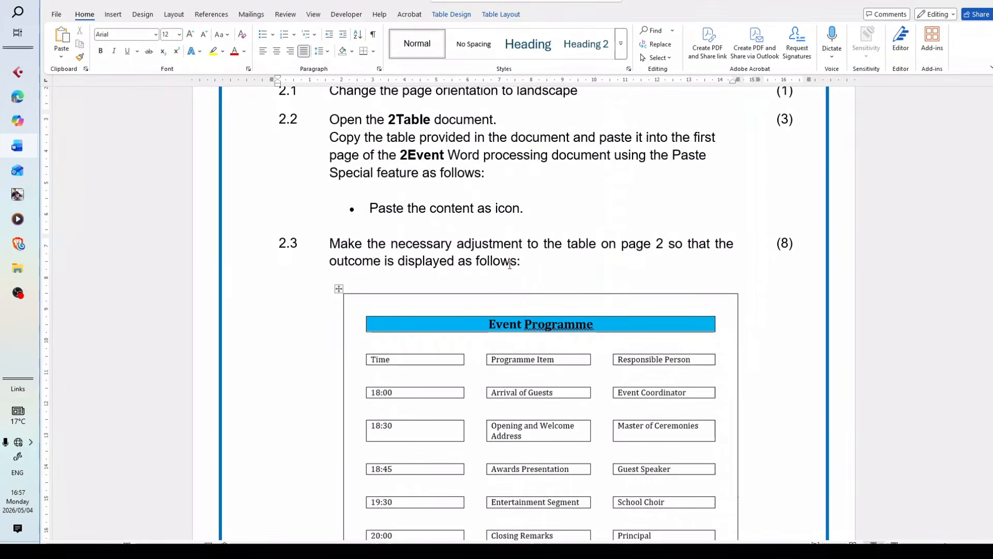
pyautogui.moveTo(505, 230); pyautogui.dragTo(385, 96)
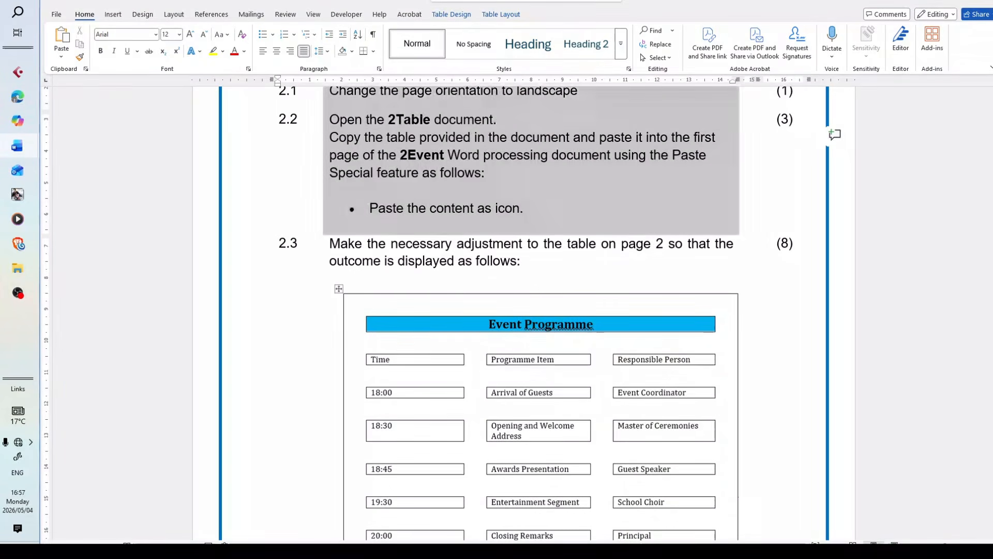
pyautogui.scroll(2, 419, 305)
pyautogui.scroll(-3, 431, 319)
pyautogui.scroll(-3, 434, 322)
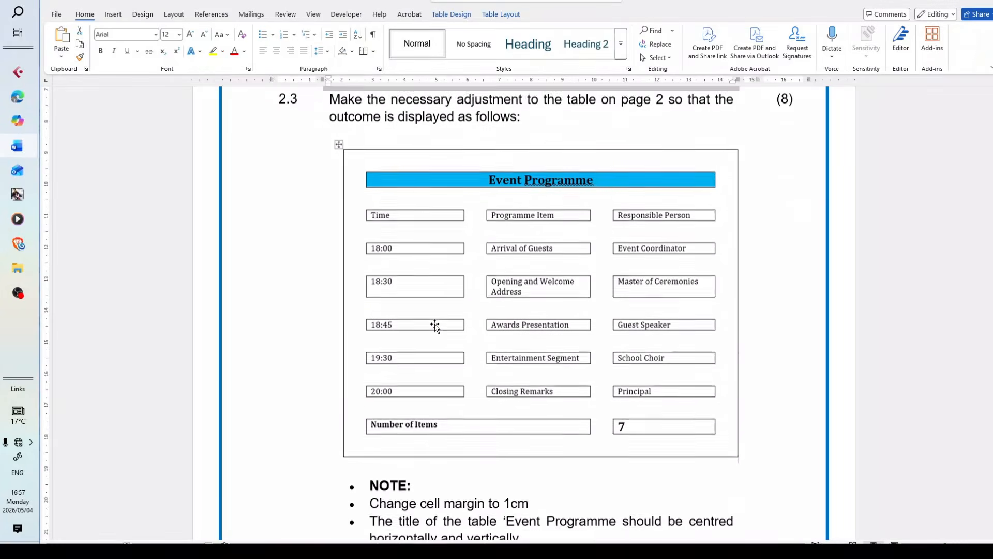
pyautogui.scroll(2, 435, 324)
pyautogui.scroll(-1, 435, 325)
pyautogui.scroll(-1, 435, 325)
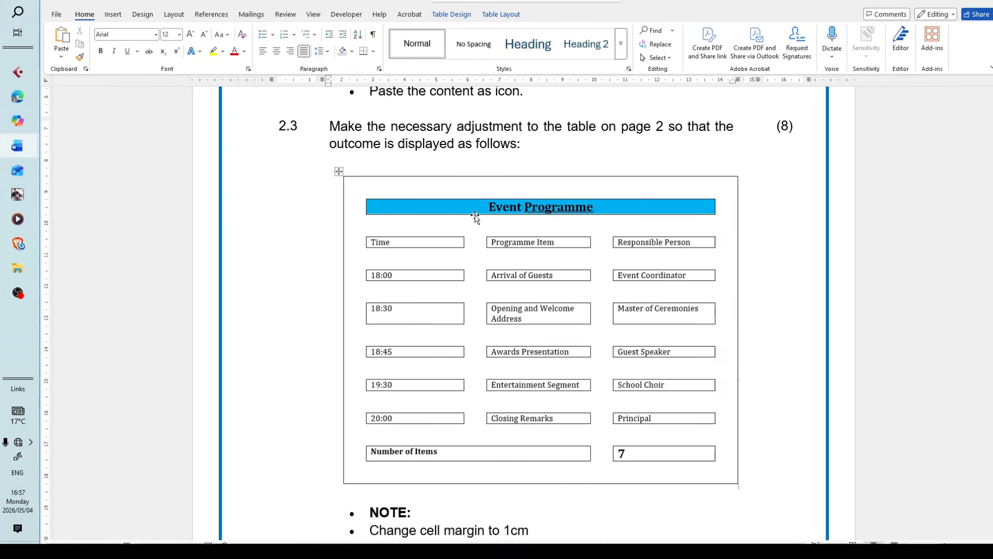
pyautogui.scroll(1, 475, 214)
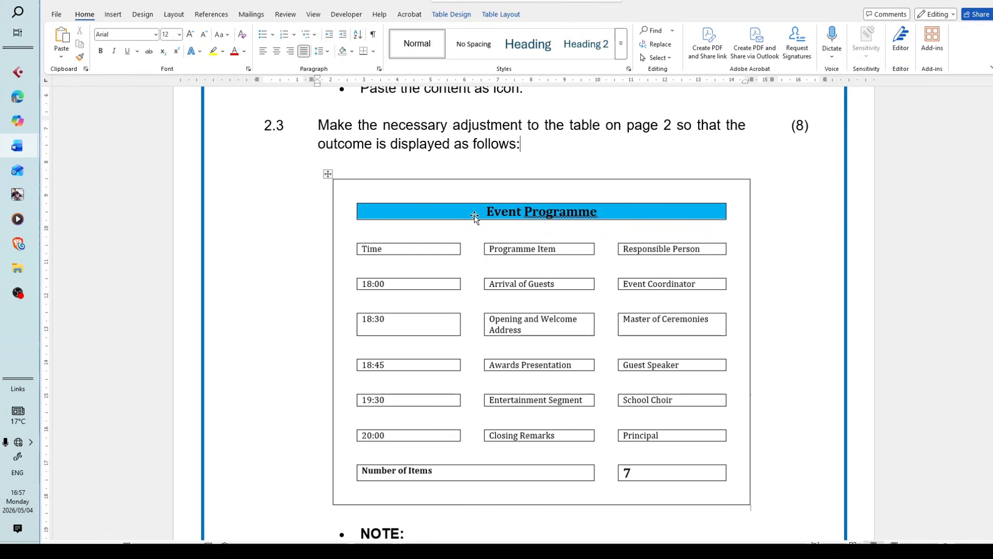
pyautogui.click(546, 136)
pyautogui.scroll(-1, 545, 145)
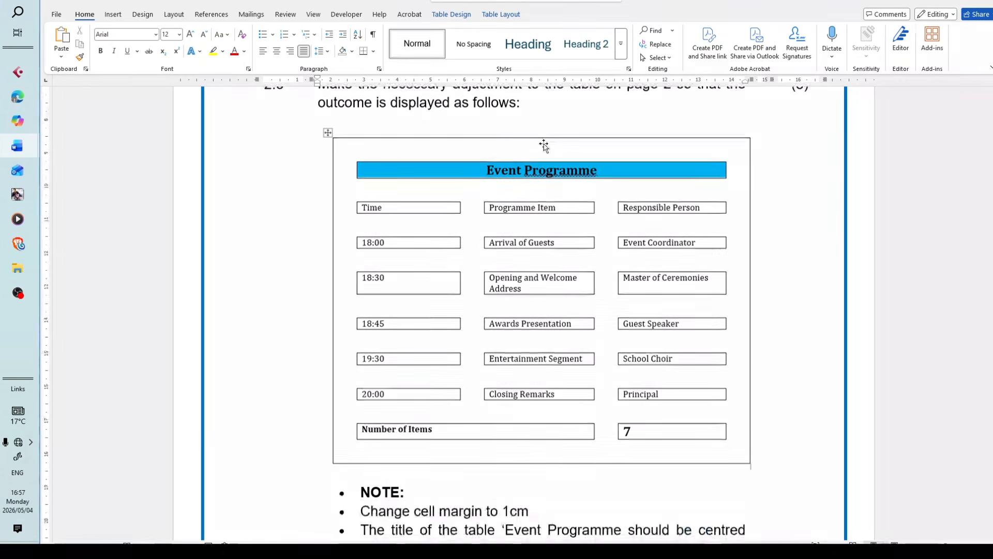
pyautogui.scroll(1, 545, 145)
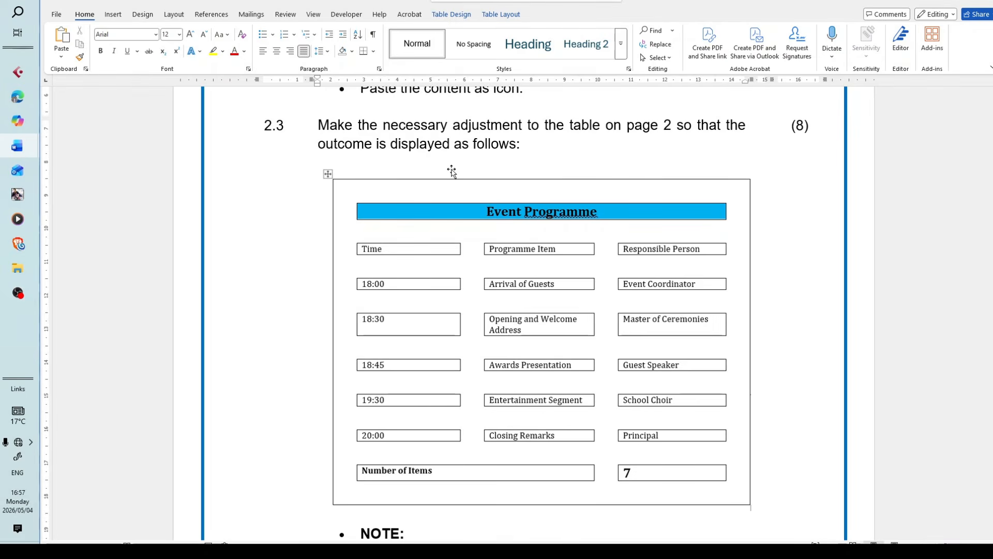
pyautogui.scroll(-2, 492, 231)
pyautogui.keyDown('ctrl'); pyautogui.scroll(1, 494, 250); pyautogui.keyUp('ctrl')
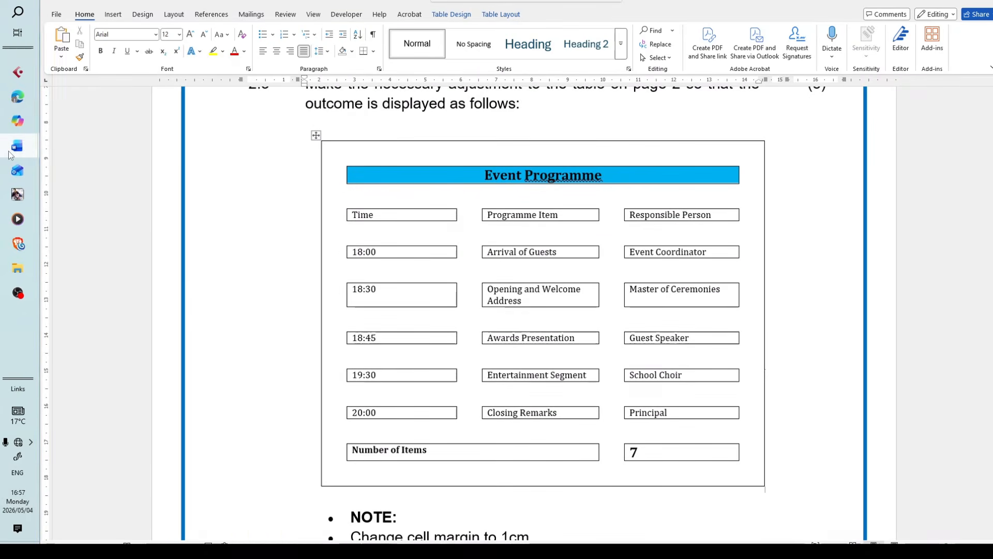
# Bring up the 2Event document and examine the Event Programme heading and table on page 2
pyautogui.moveTo(17, 146)
pyautogui.moveTo(101, 244)
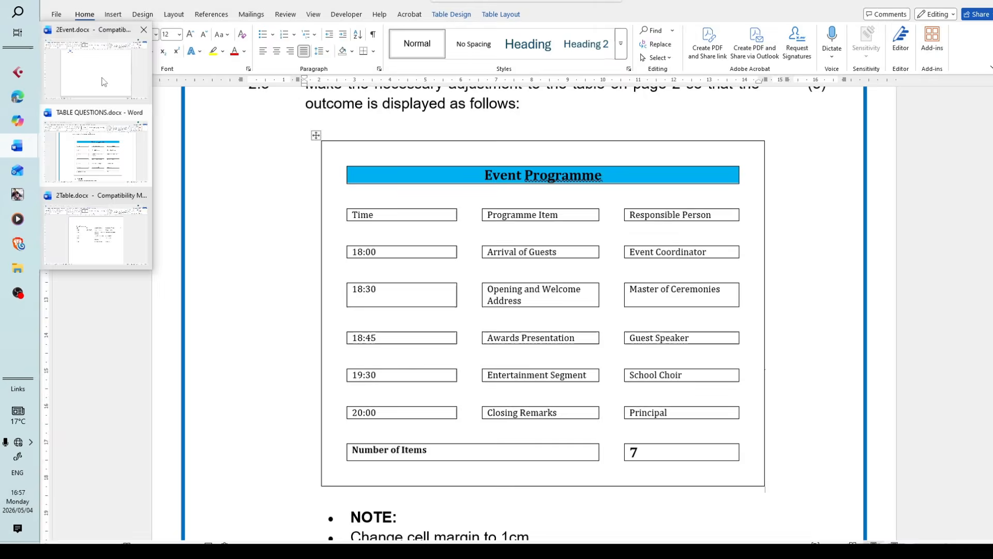
pyautogui.click(111, 78)
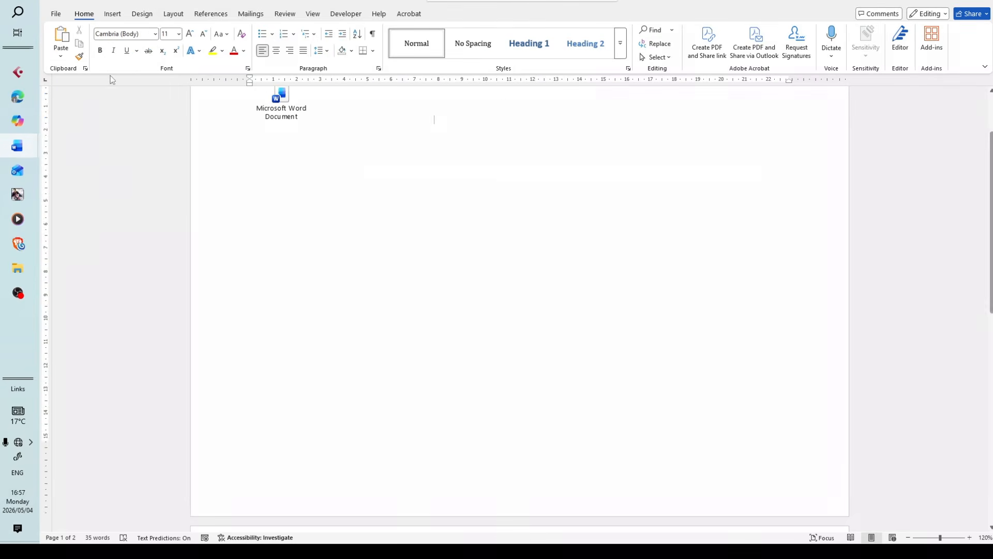
pyautogui.scroll(-5, 355, 222)
pyautogui.scroll(-5, 356, 220)
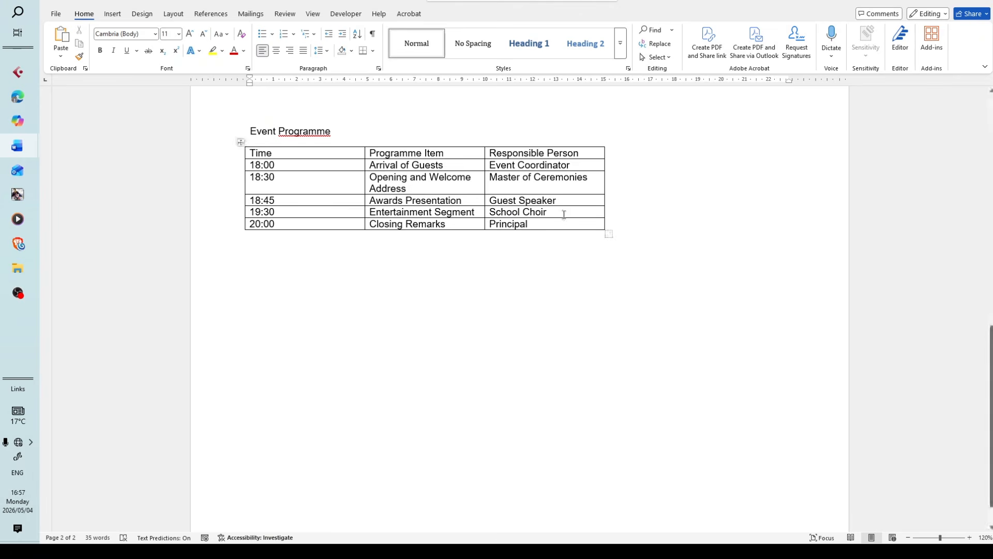
pyautogui.moveTo(694, 231); pyautogui.dragTo(832, 127)
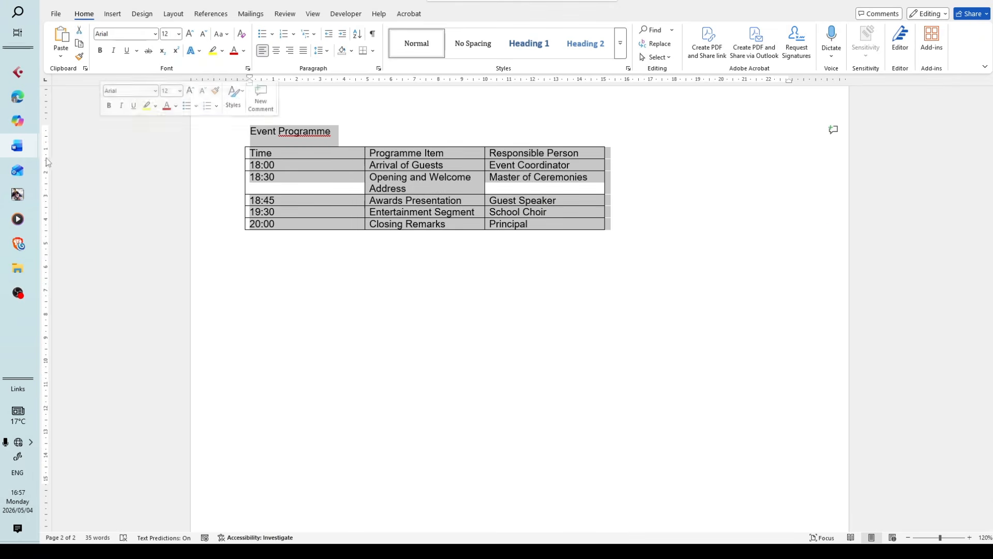
pyautogui.moveTo(18, 150)
pyautogui.click(121, 163)
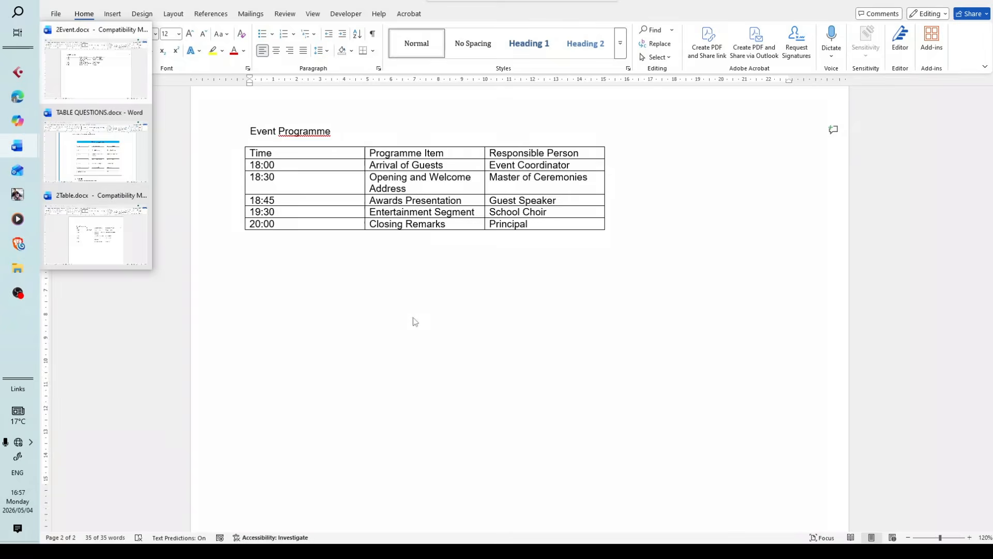
pyautogui.click(334, 277)
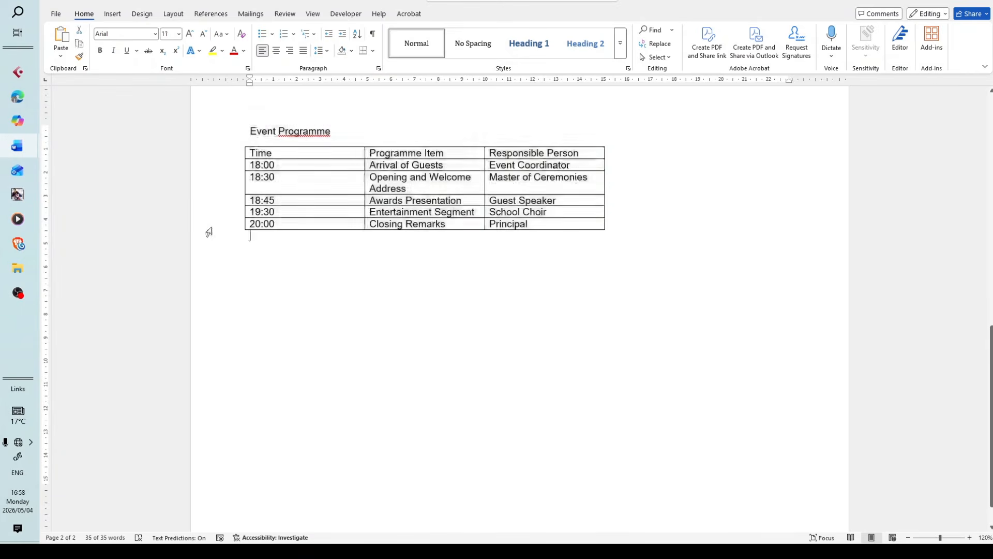
# Recheck the sample table in TABLE QUESTIONS and return to the page 2 table in 2Event for comparison
pyautogui.moveTo(18, 146)
pyautogui.click(100, 174)
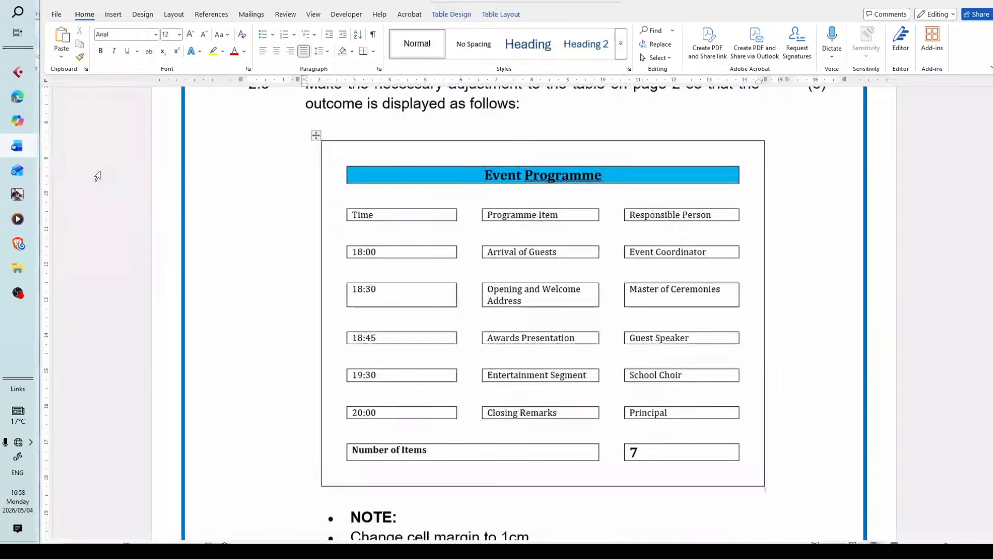
pyautogui.click(565, 259)
pyautogui.click(787, 264)
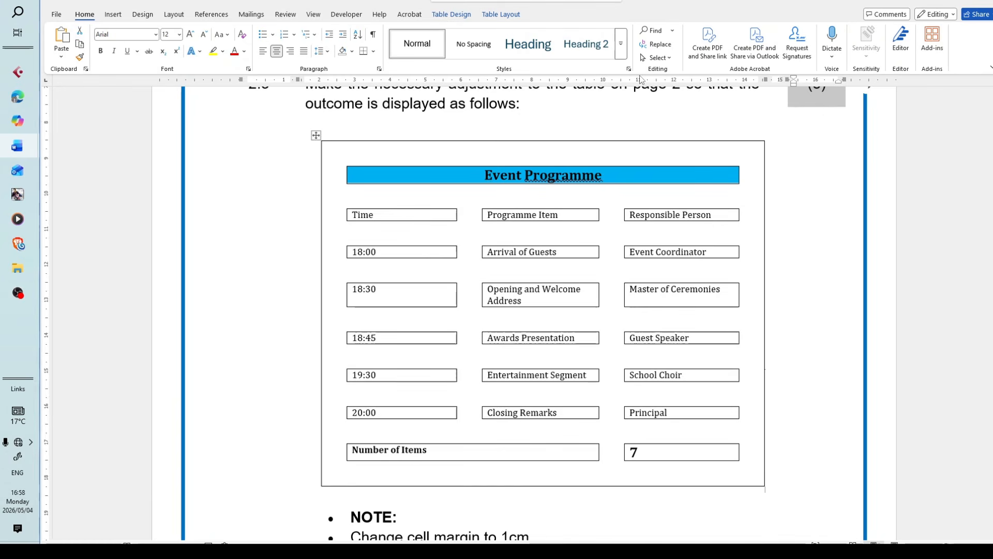
pyautogui.moveTo(17, 146)
pyautogui.click(87, 229)
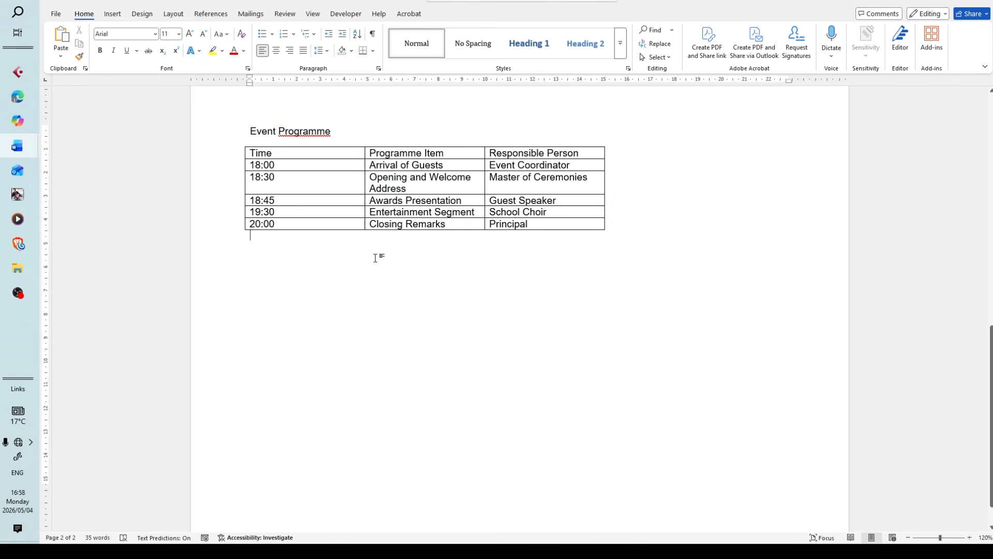
pyautogui.scroll(1, 315, 173)
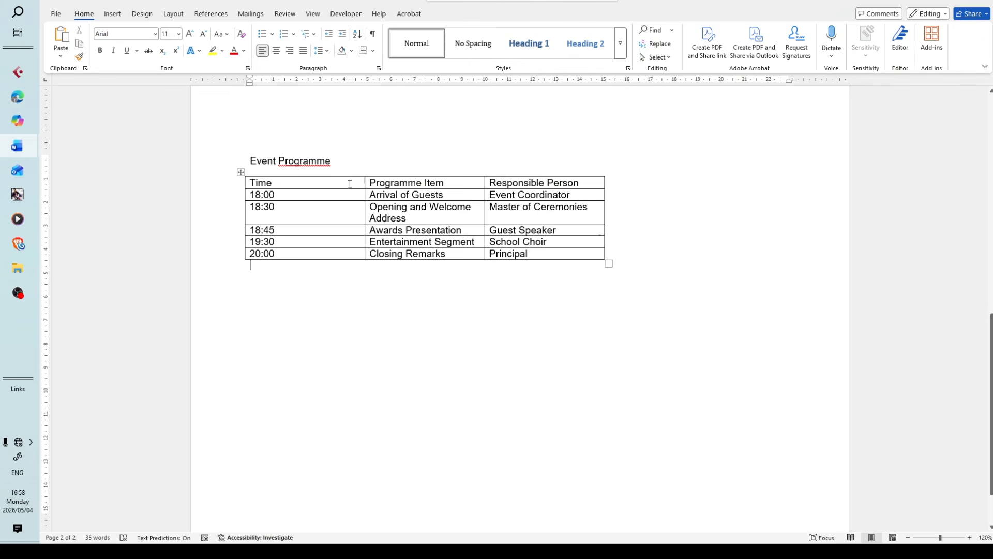
# Try to insert two rows above the header row of the Event Programme table on page 2
pyautogui.moveTo(350, 183); pyautogui.dragTo(557, 189)
pyautogui.hotkey('ctrl', 'c')
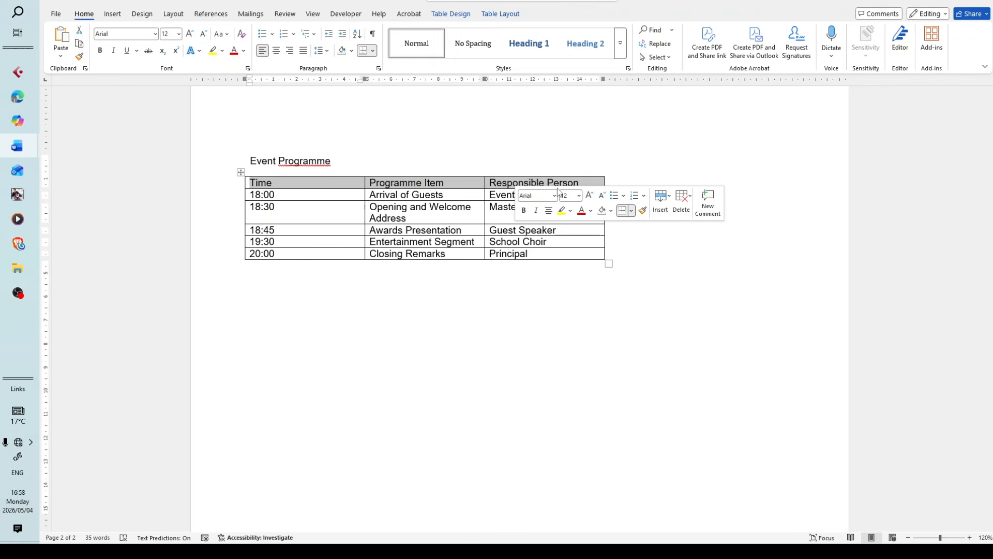
pyautogui.click(498, 15)
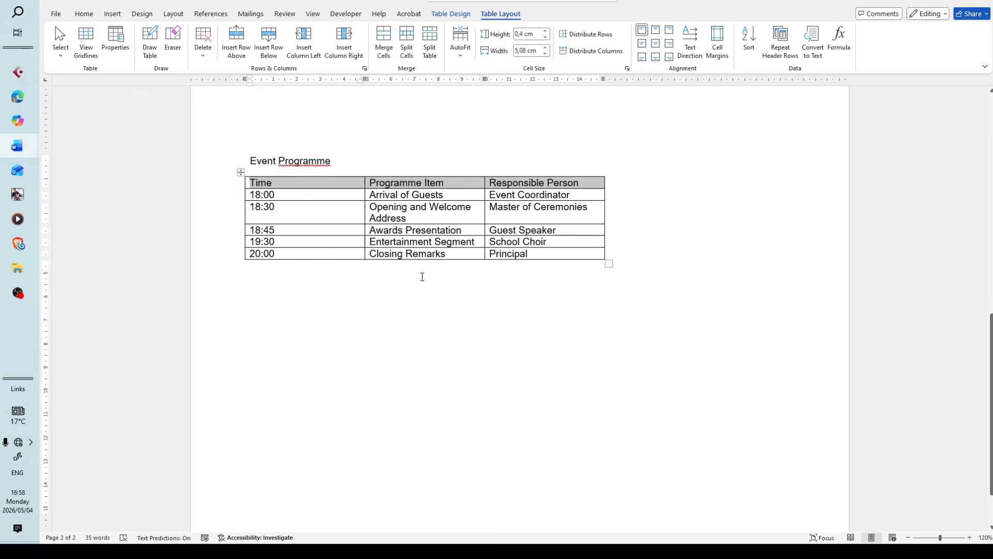
pyautogui.hotkey('ctrl', 'v')
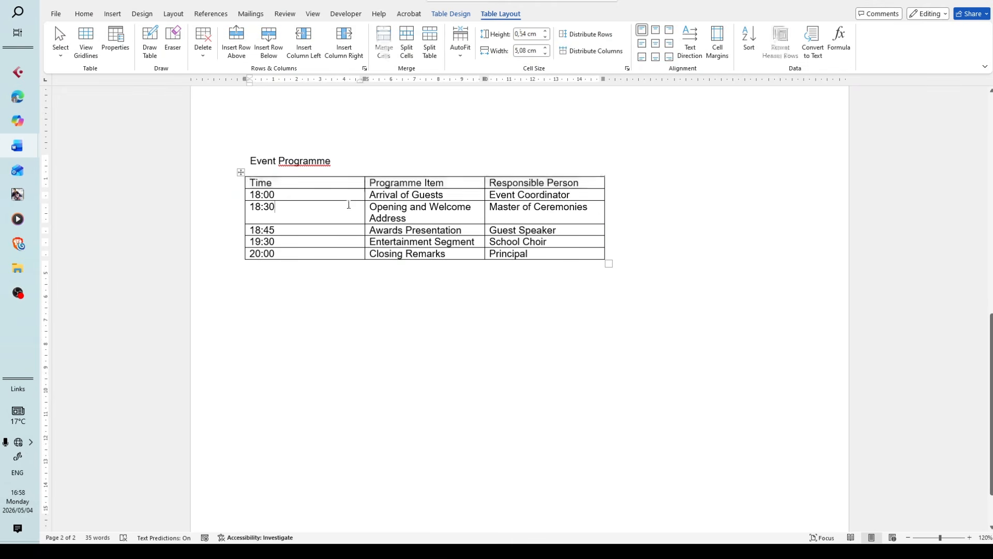
pyautogui.moveTo(364, 186); pyautogui.dragTo(520, 192)
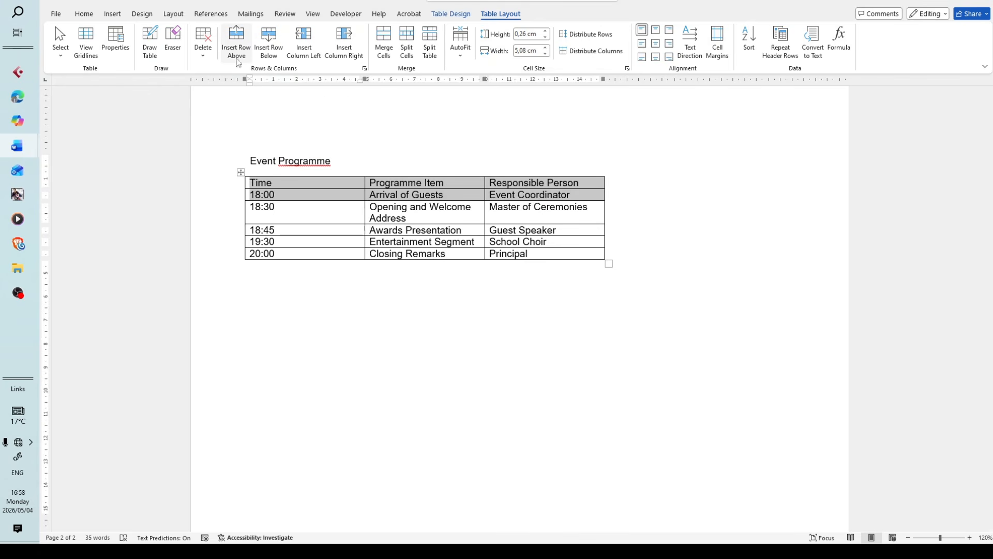
pyautogui.click(236, 45)
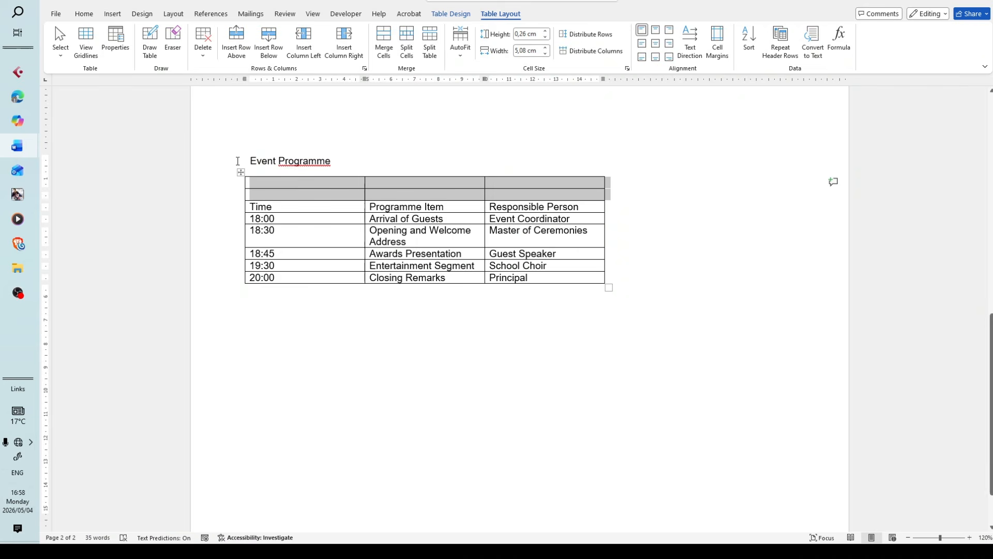
pyautogui.hotkey('ctrl', 'z')
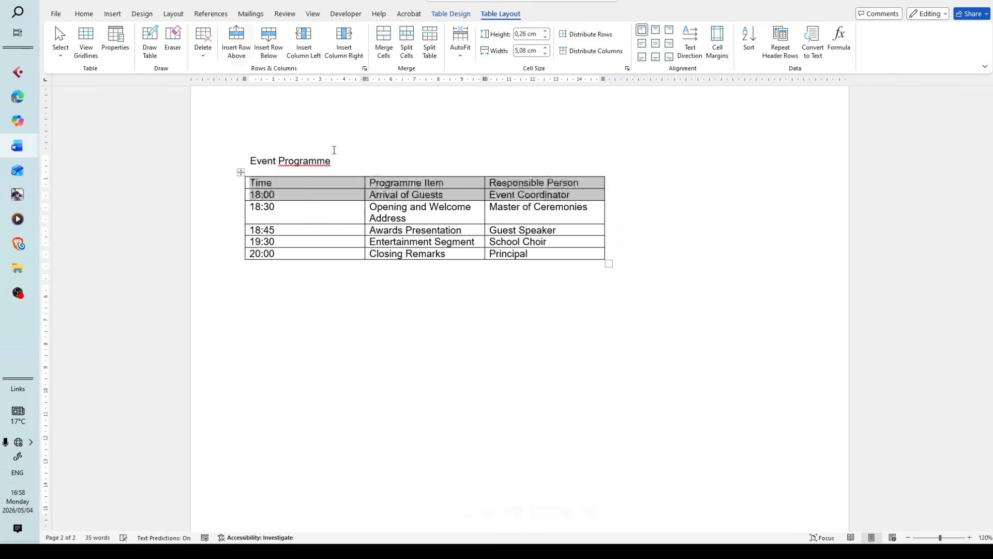
# Insert one blank row above the header row of the Event Programme table on page 2
pyautogui.click(257, 182)
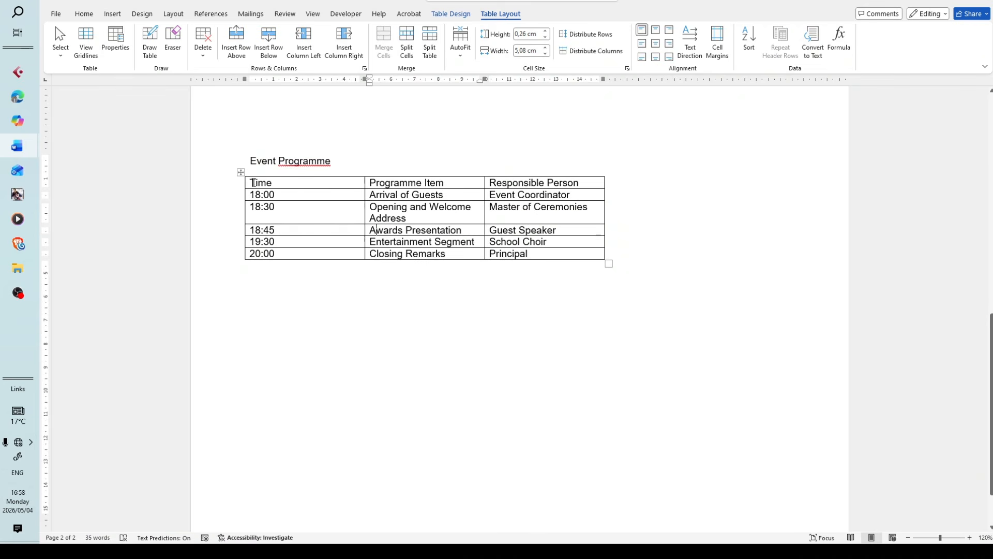
pyautogui.moveTo(252, 182); pyautogui.dragTo(533, 184)
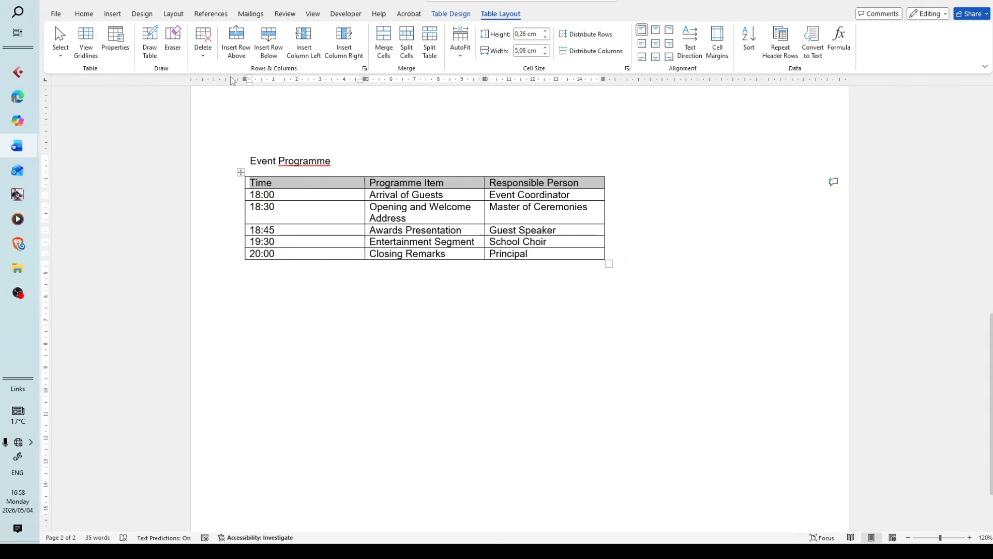
pyautogui.click(246, 49)
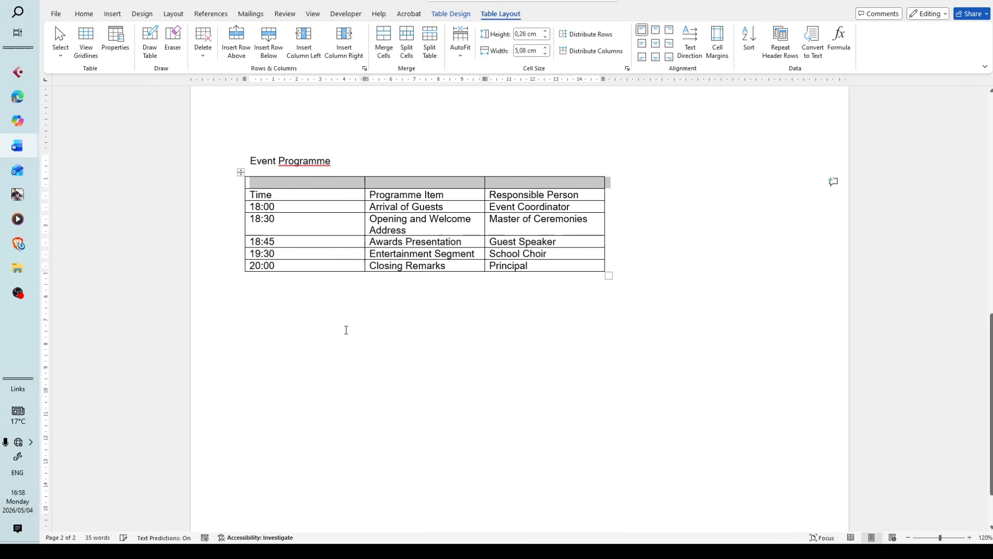
pyautogui.click(434, 228)
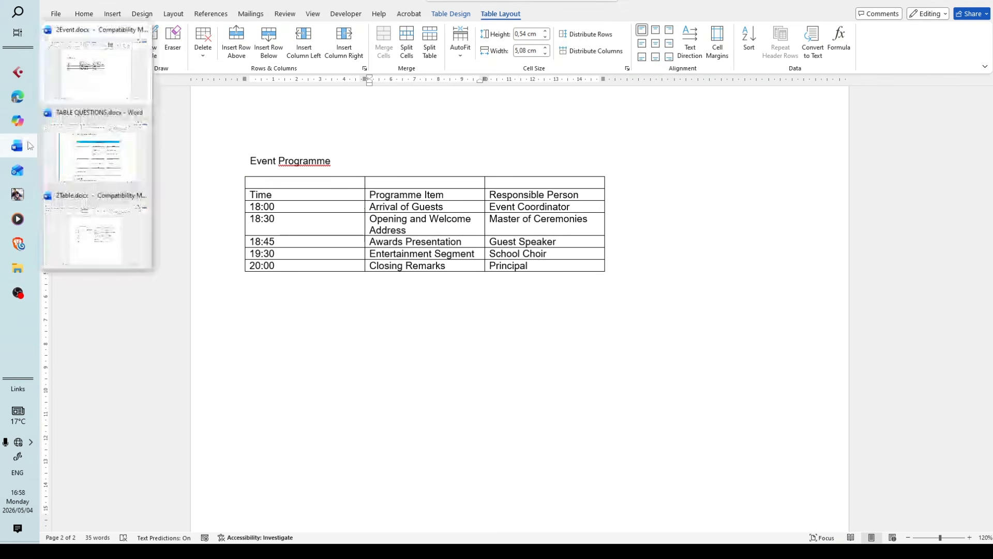
# Check the title row of the sample in TABLE QUESTIONS and merge the three cells of the blank first row in 2Event
pyautogui.moveTo(109, 169)
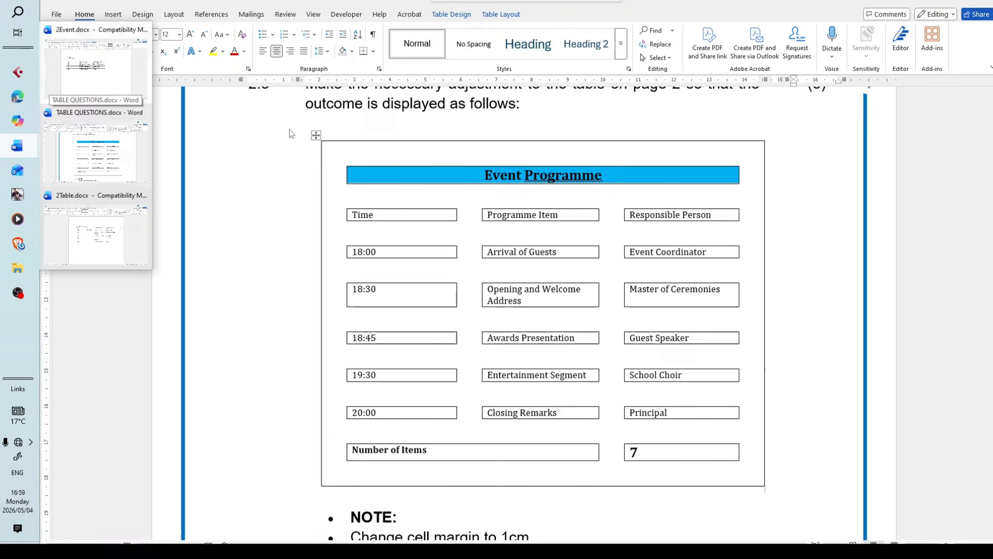
pyautogui.moveTo(358, 181); pyautogui.dragTo(518, 183)
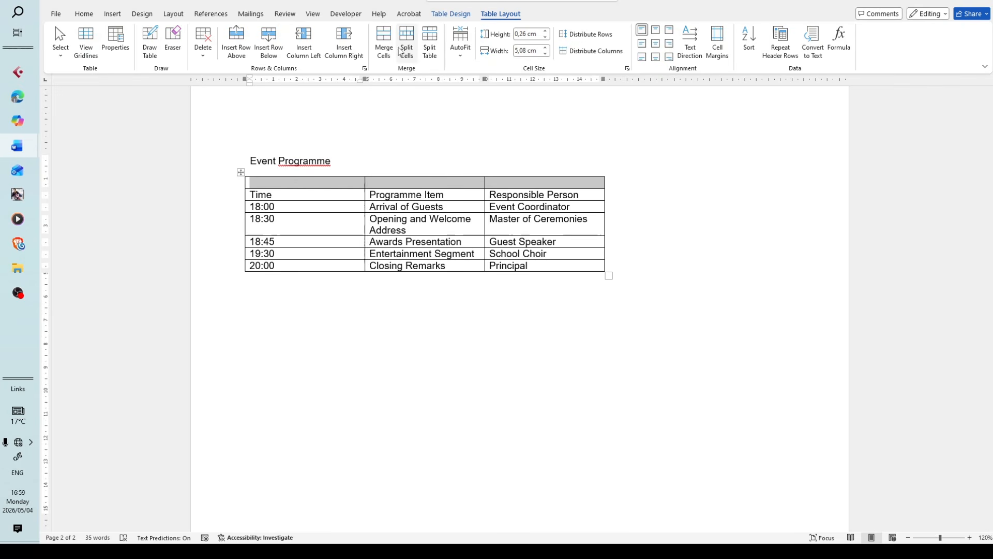
pyautogui.click(384, 45)
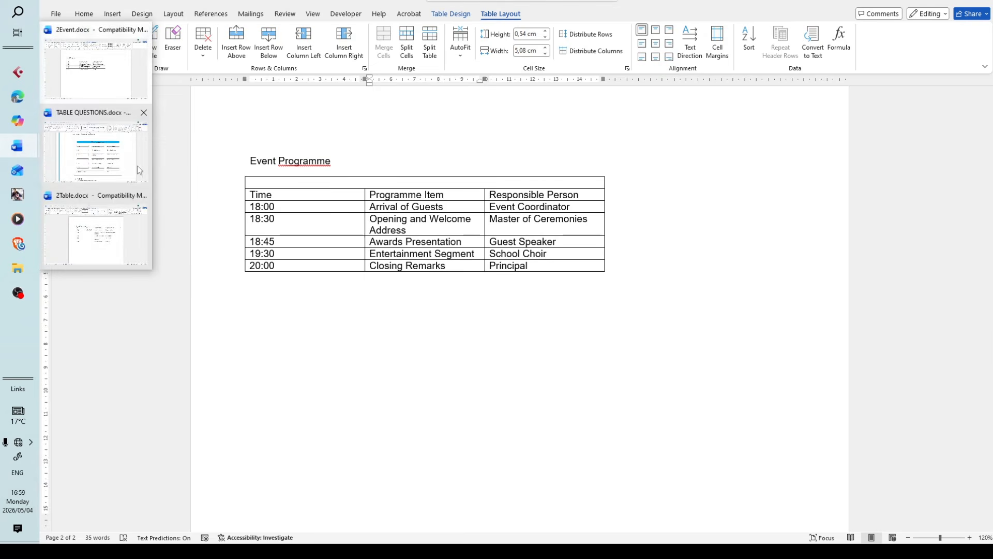
# Move the Event Programme heading from above the table into the merged first row
pyautogui.moveTo(131, 170)
pyautogui.moveTo(349, 164); pyautogui.dragTo(262, 150)
pyautogui.hotkey('ctrl', 'c')
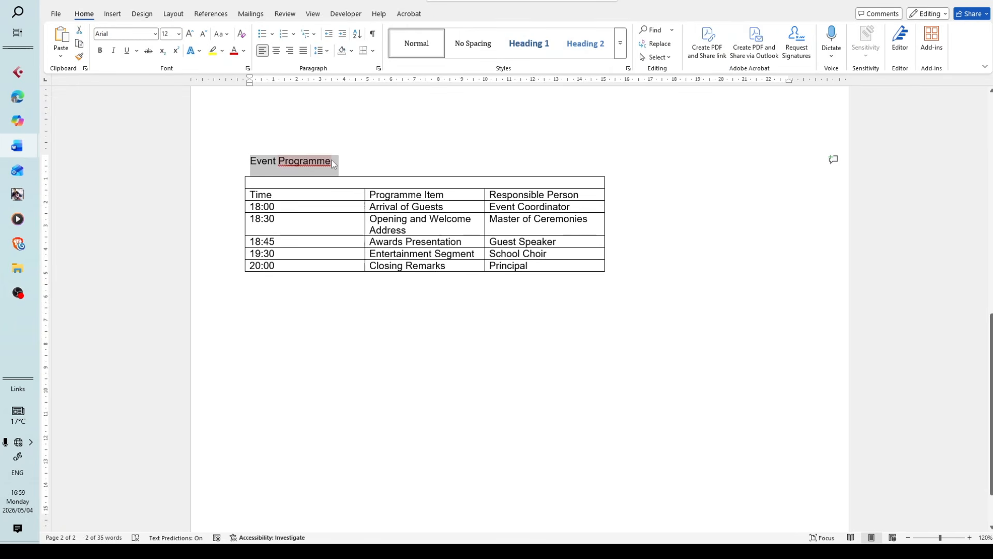
pyautogui.press('Delete')
pyautogui.click(350, 182)
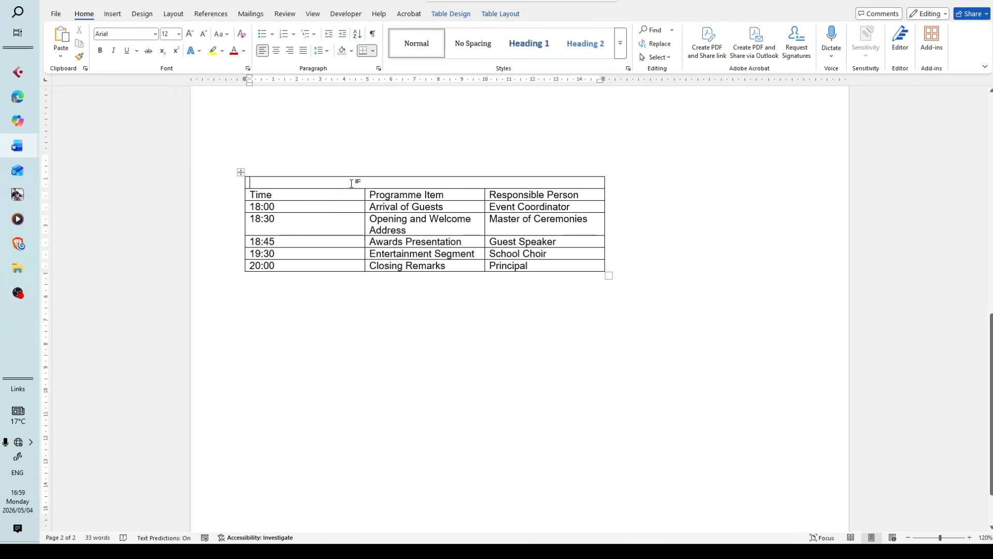
pyautogui.hotkey('ctrl', 'v')
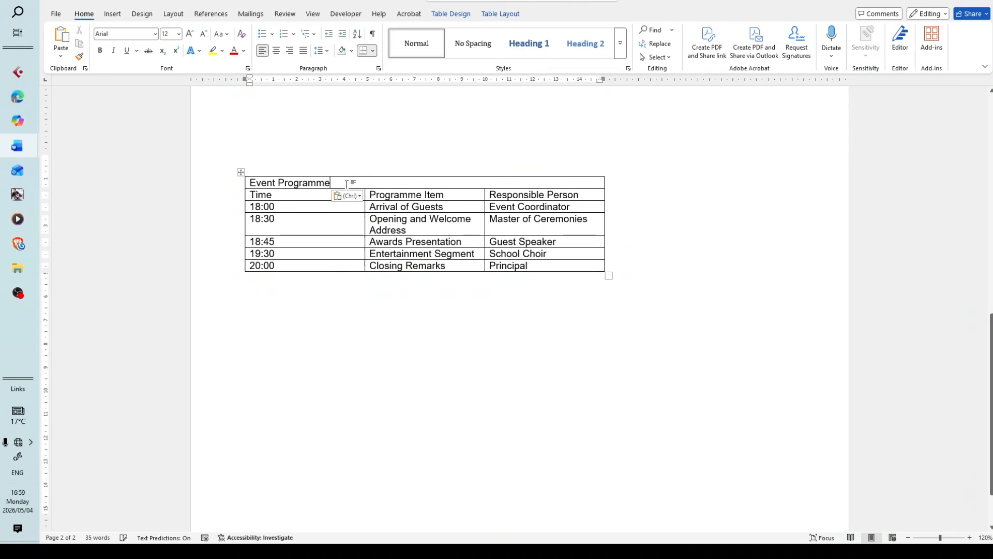
pyautogui.moveTo(337, 183); pyautogui.dragTo(231, 166)
pyautogui.click(459, 289)
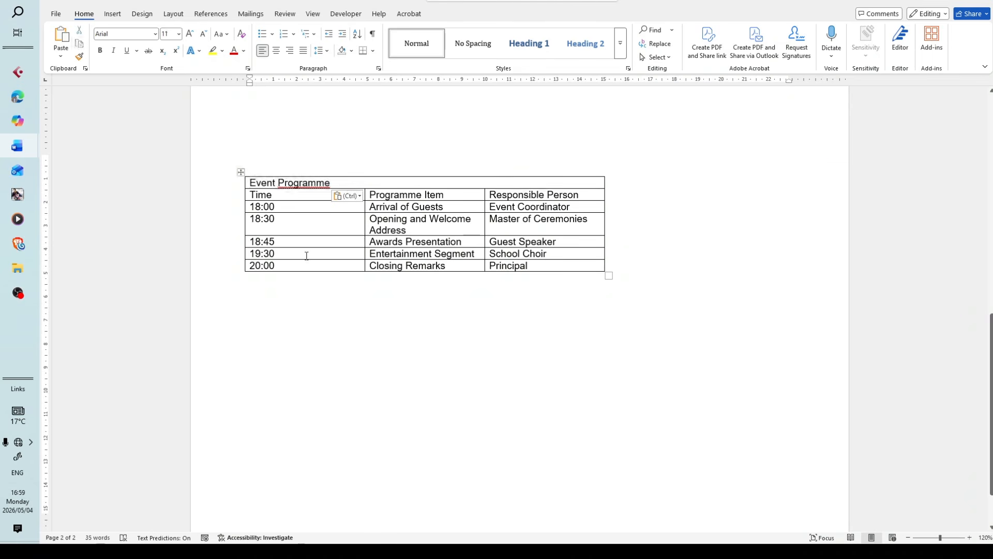
# Examine the sample table in TABLE QUESTIONS and the notes below it on the cell margin and title alignment
pyautogui.moveTo(17, 147)
pyautogui.click(117, 170)
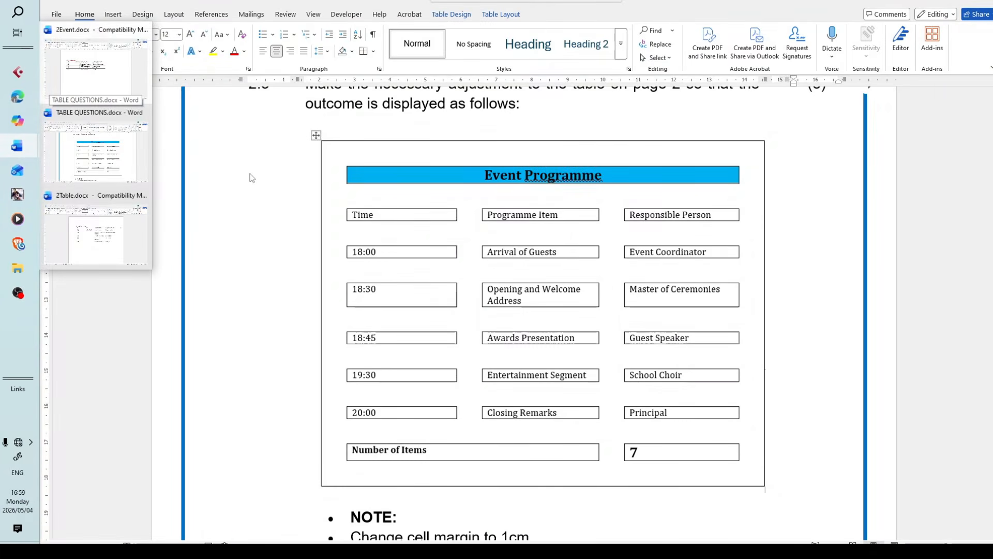
pyautogui.click(79, 154)
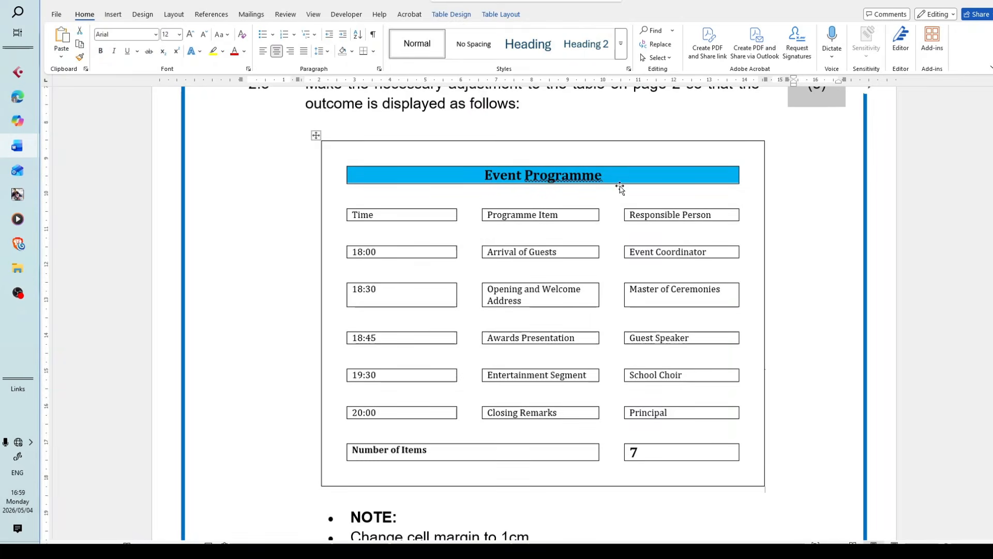
pyautogui.scroll(-5, 553, 246)
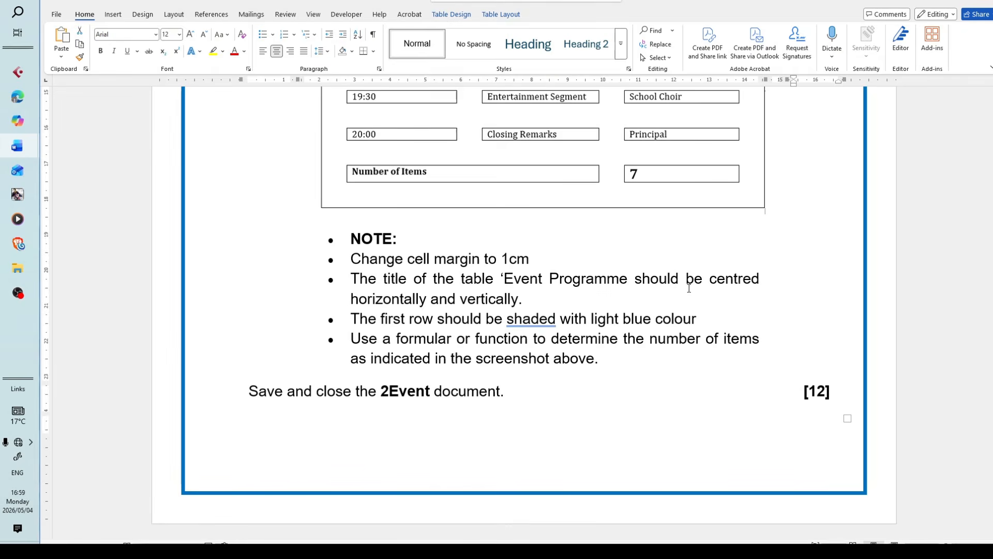
pyautogui.tripleClick(535, 299)
pyautogui.click(614, 259)
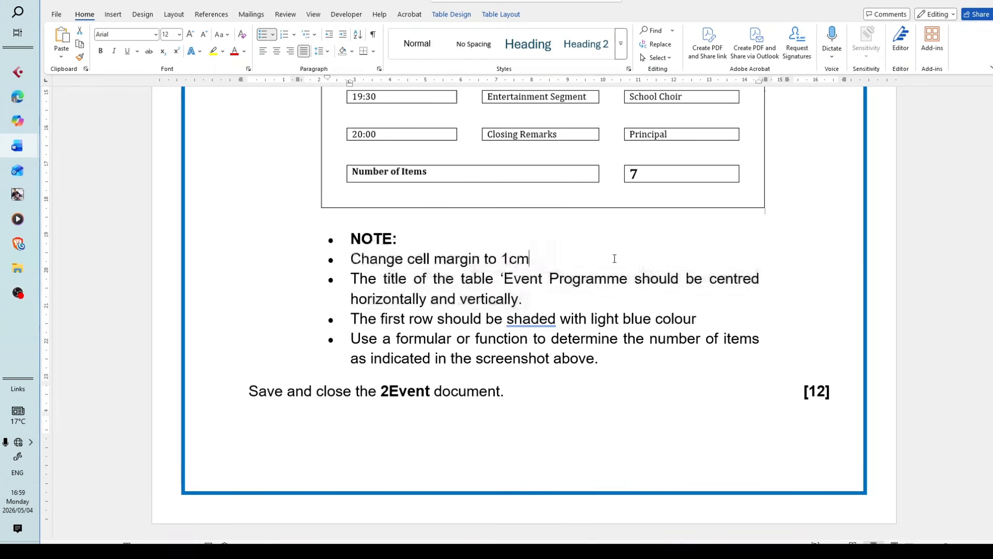
pyautogui.moveTo(533, 260); pyautogui.dragTo(327, 259)
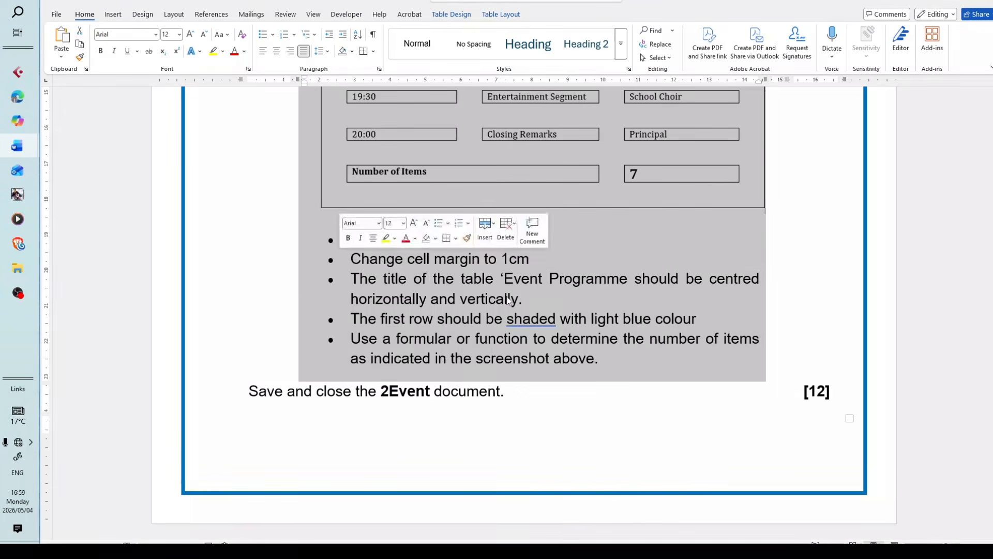
pyautogui.moveTo(536, 260); pyautogui.dragTo(349, 260)
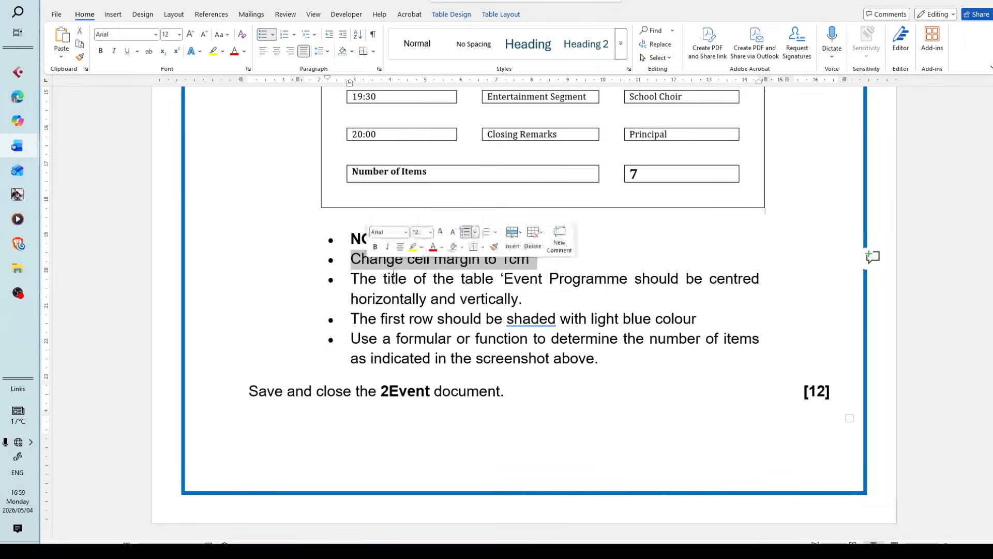
pyautogui.click(595, 277)
pyautogui.moveTo(537, 260); pyautogui.dragTo(349, 261)
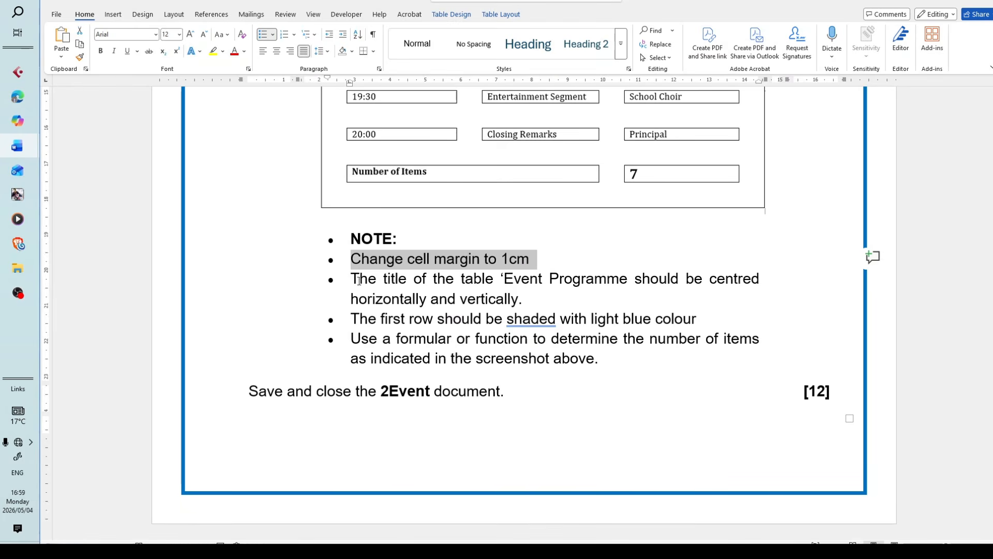
pyautogui.moveTo(588, 302); pyautogui.dragTo(351, 279)
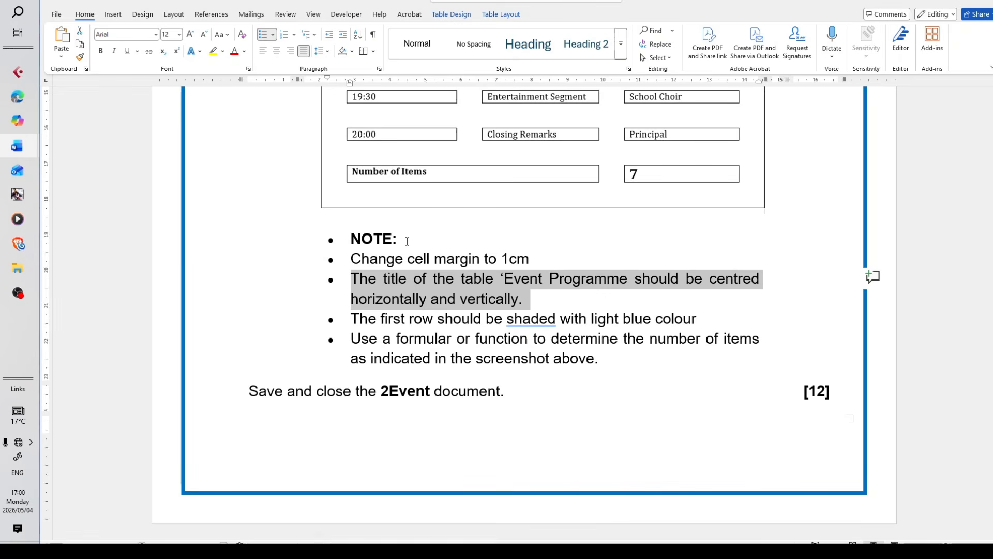
# Return to 2Event and centre the Event Programme title horizontally and vertically in its merged cell
pyautogui.moveTo(1, 148)
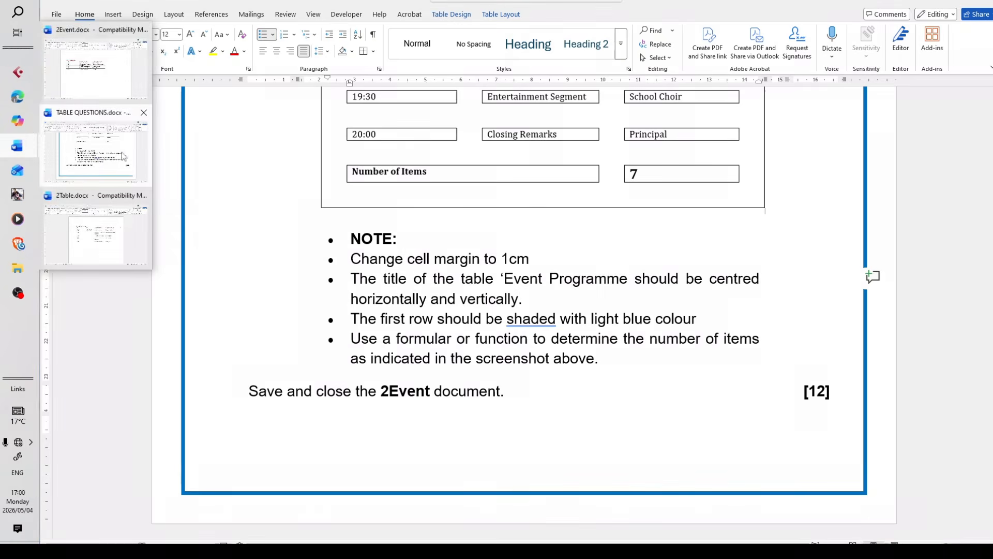
pyautogui.moveTo(124, 239)
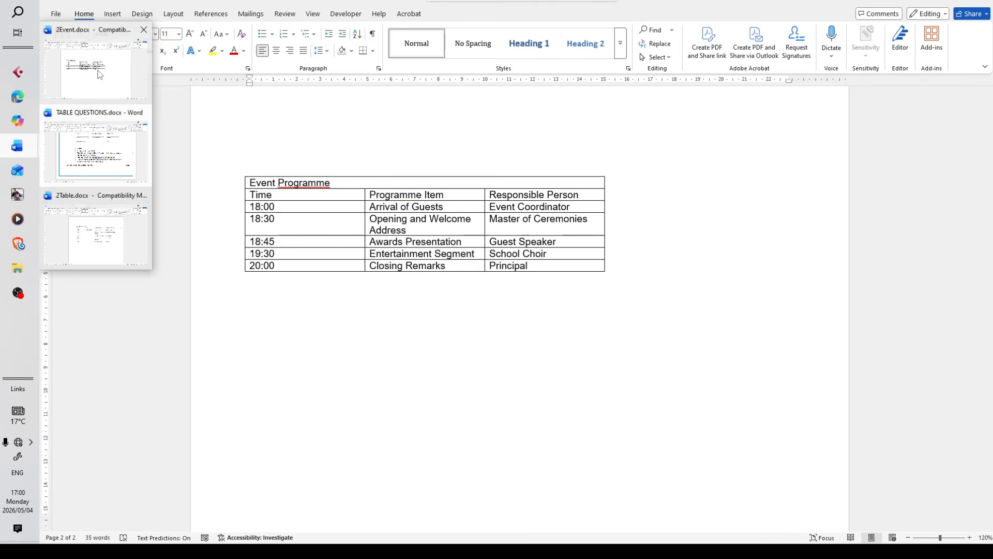
pyautogui.click(100, 74)
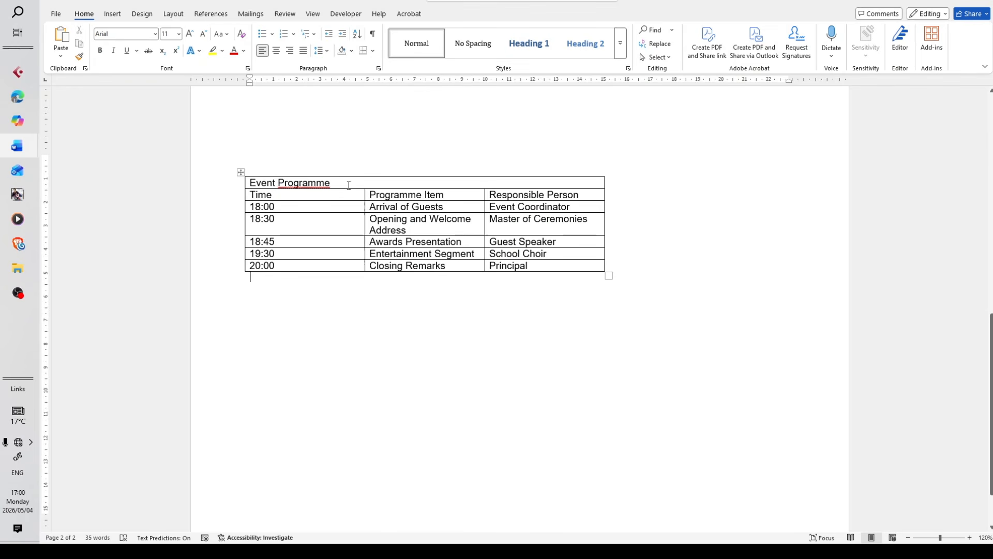
pyautogui.click(349, 185)
pyautogui.hotkey('shift', 'Home')
pyautogui.rightClick(263, 183)
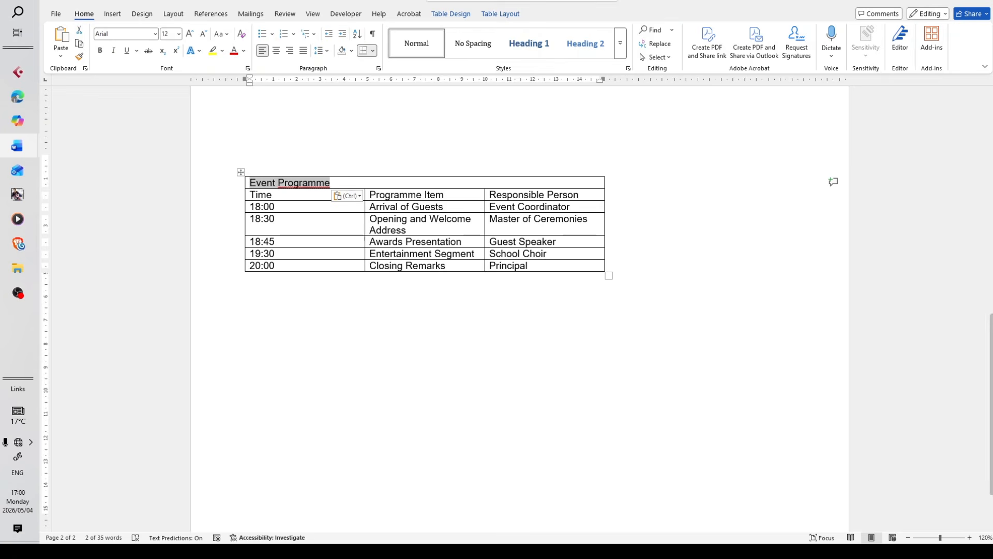
pyautogui.click(514, 18)
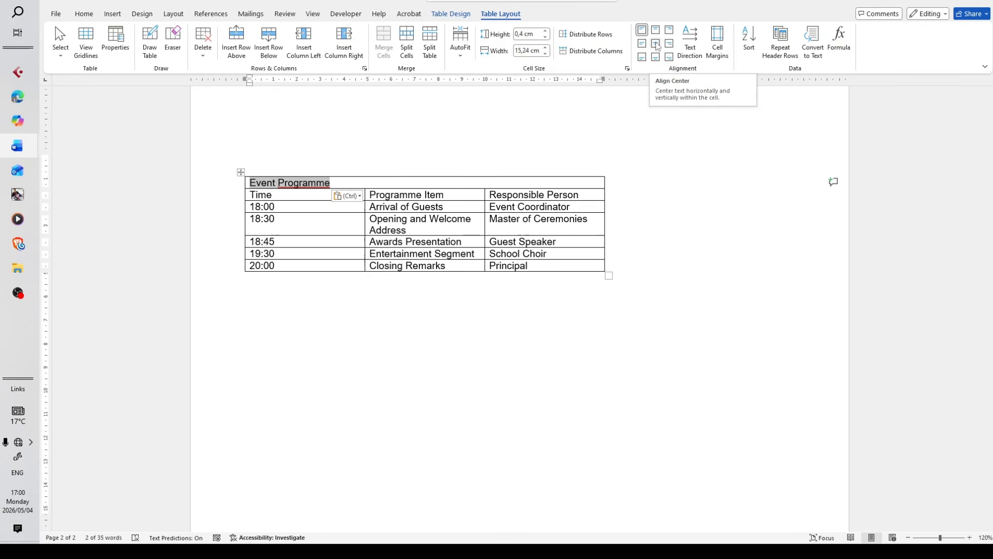
pyautogui.click(657, 46)
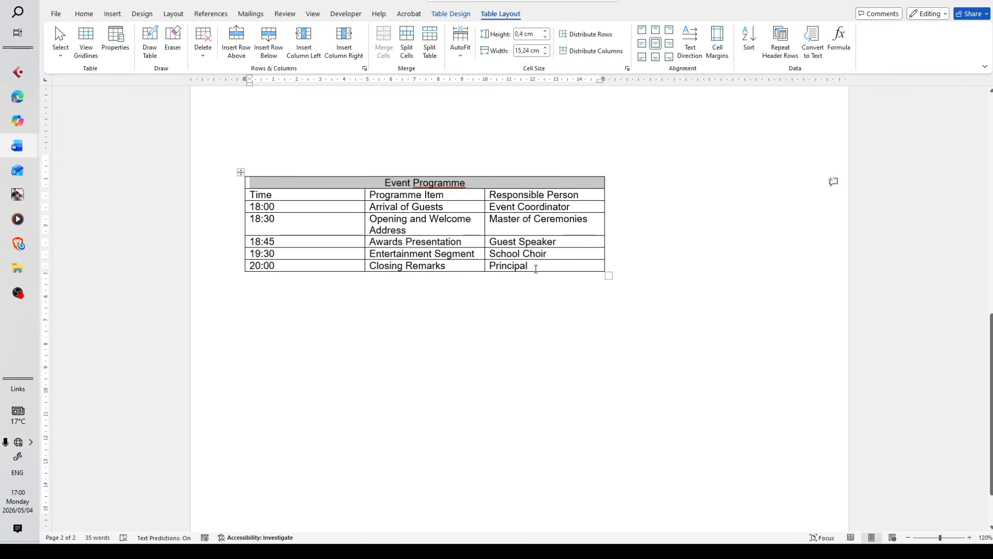
# Recheck the shading note and sample in TABLE QUESTIONS, and shade the title row of the 2Event table with the standard Light Blue colour
pyautogui.click(462, 16)
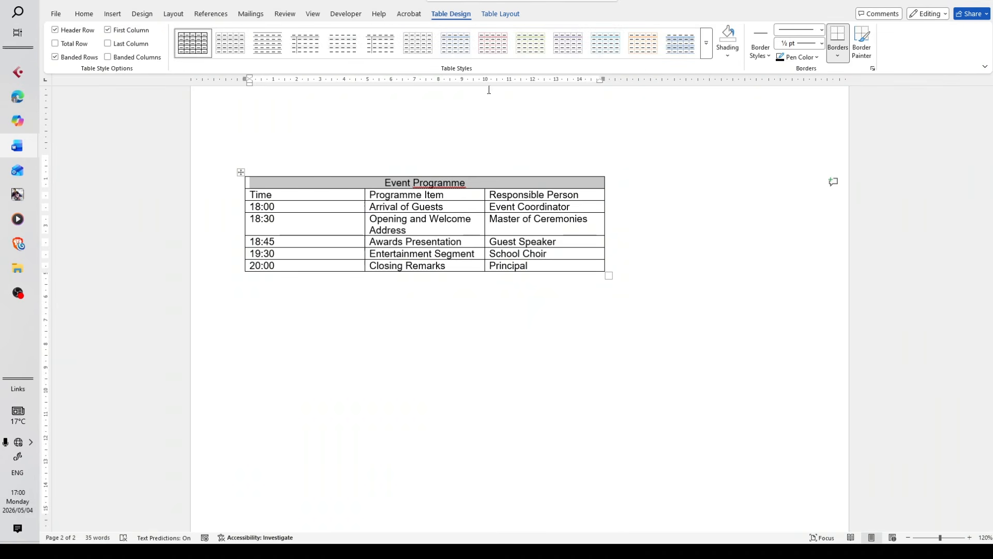
pyautogui.moveTo(37, 153)
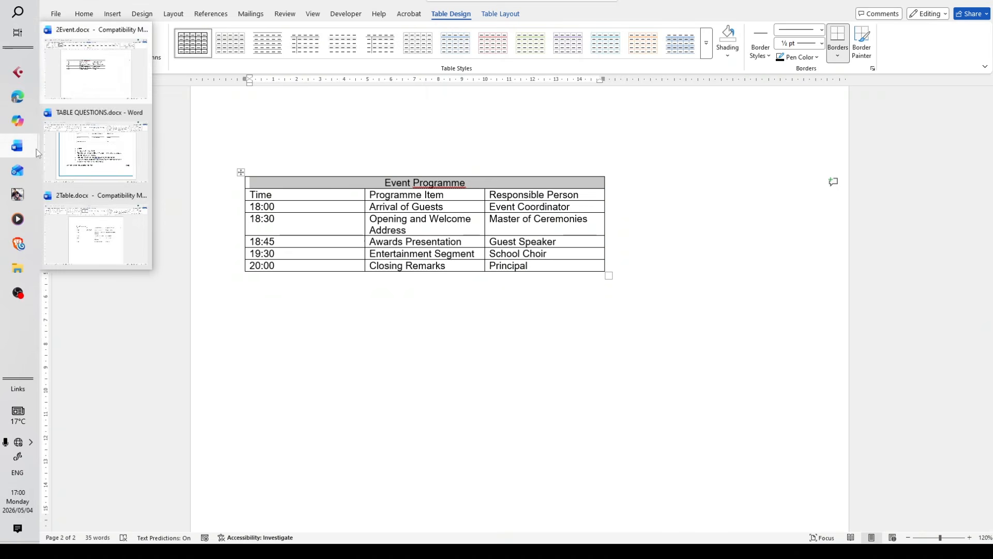
pyautogui.click(111, 165)
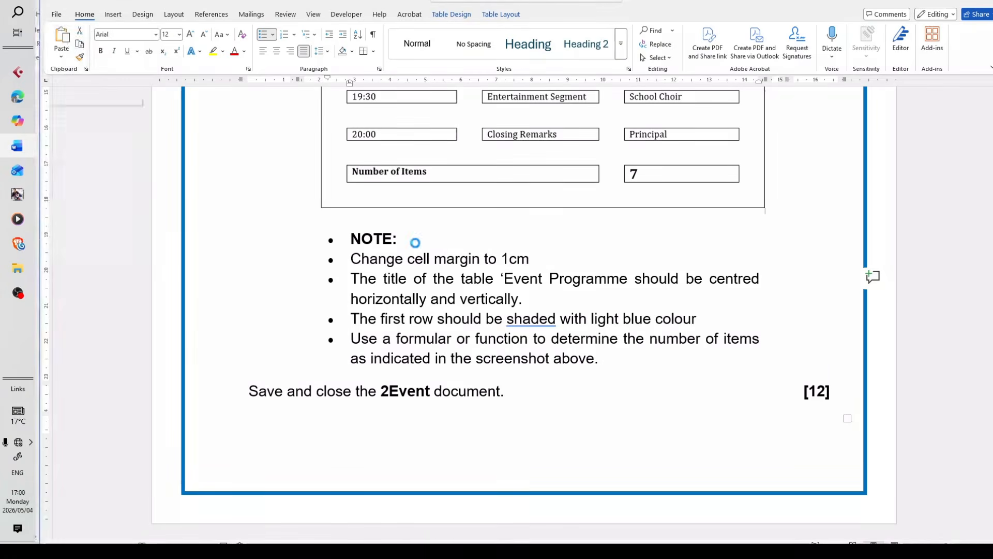
pyautogui.tripleClick(393, 289)
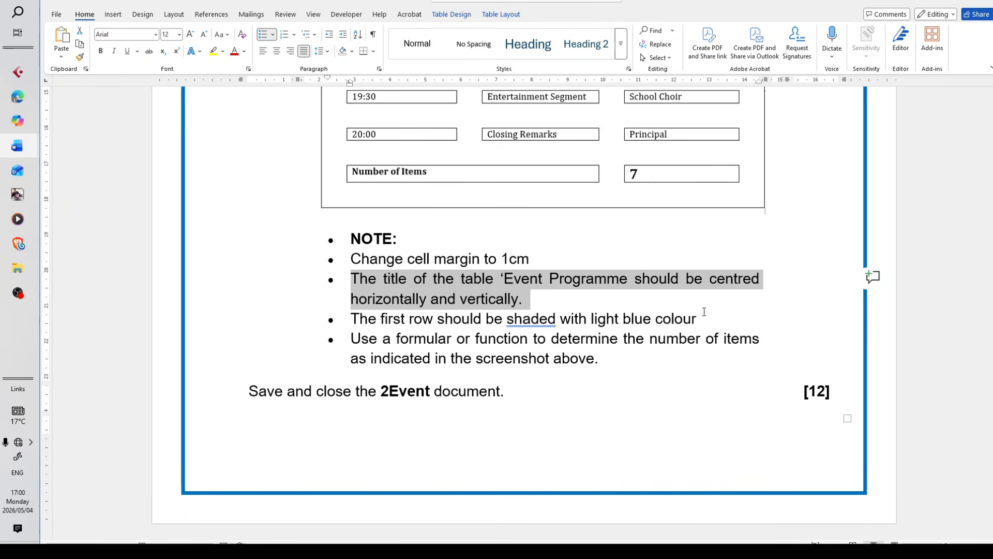
pyautogui.scroll(7, 637, 348)
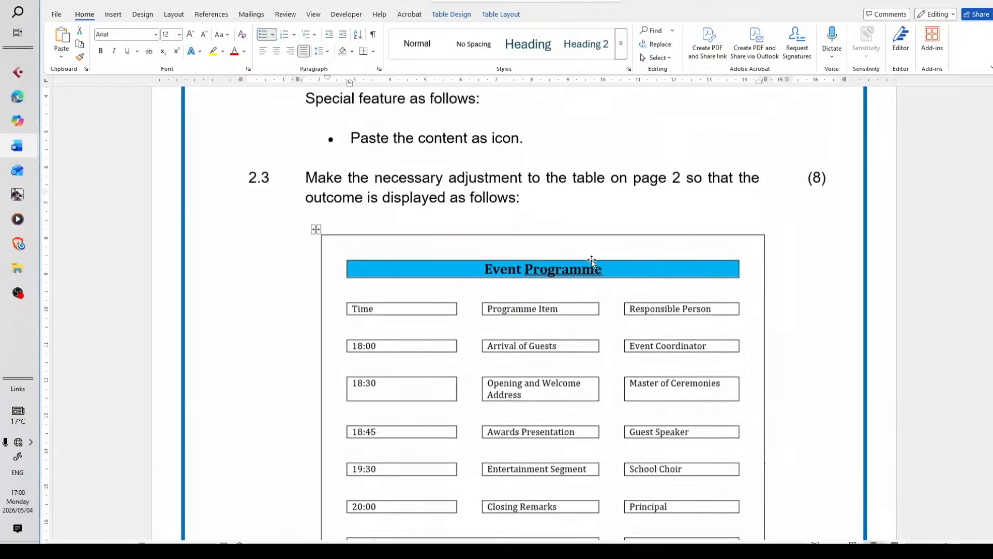
pyautogui.scroll(-7, 581, 344)
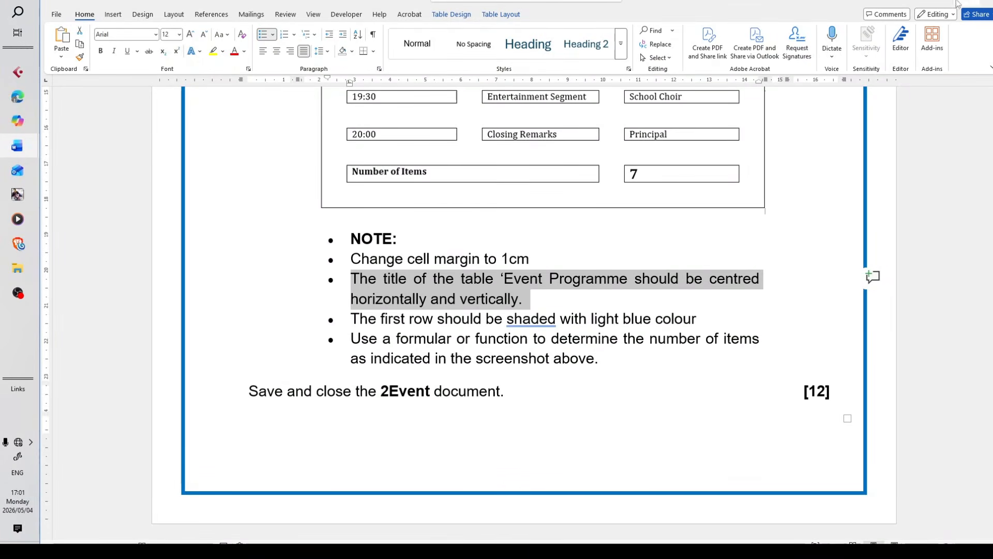
pyautogui.click(939, 3)
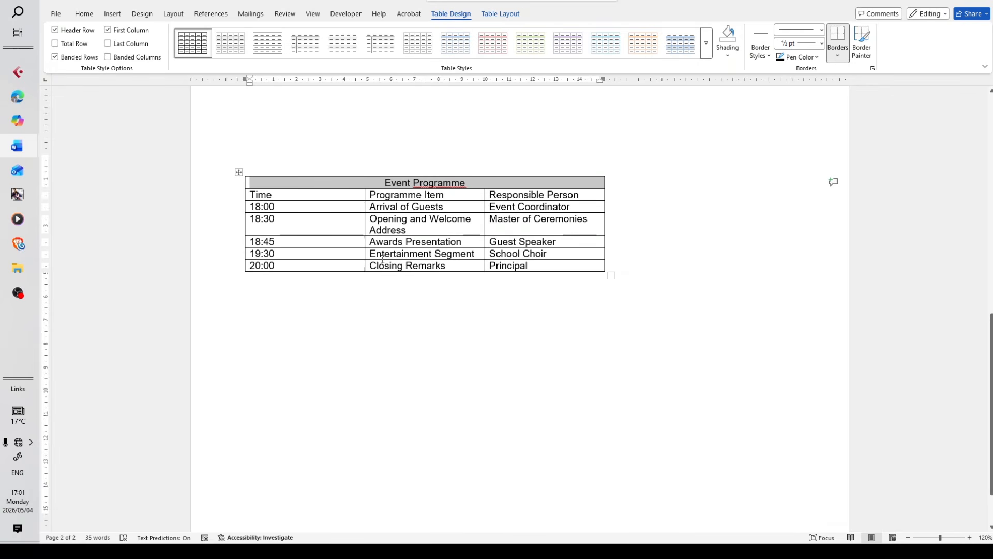
pyautogui.click(737, 57)
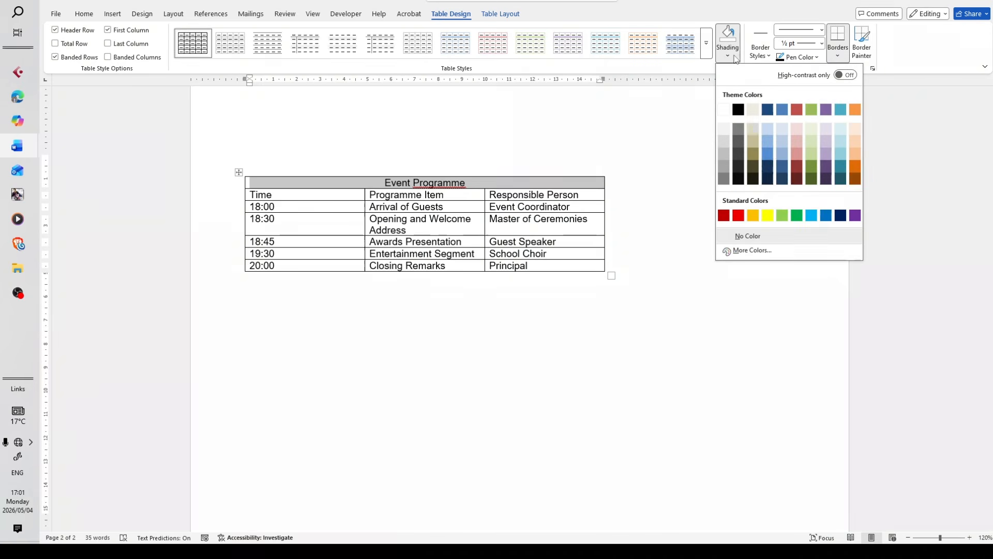
pyautogui.click(813, 216)
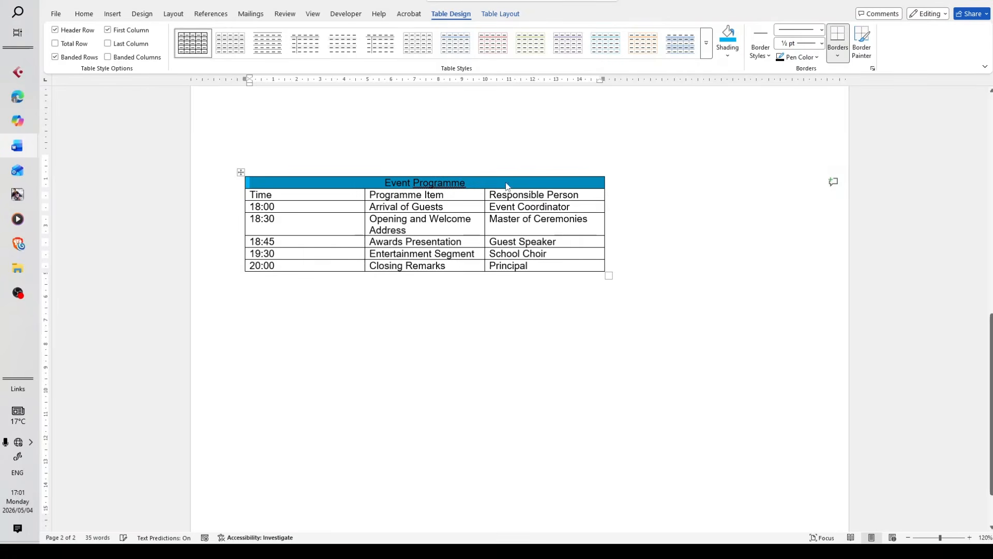
pyautogui.click(734, 57)
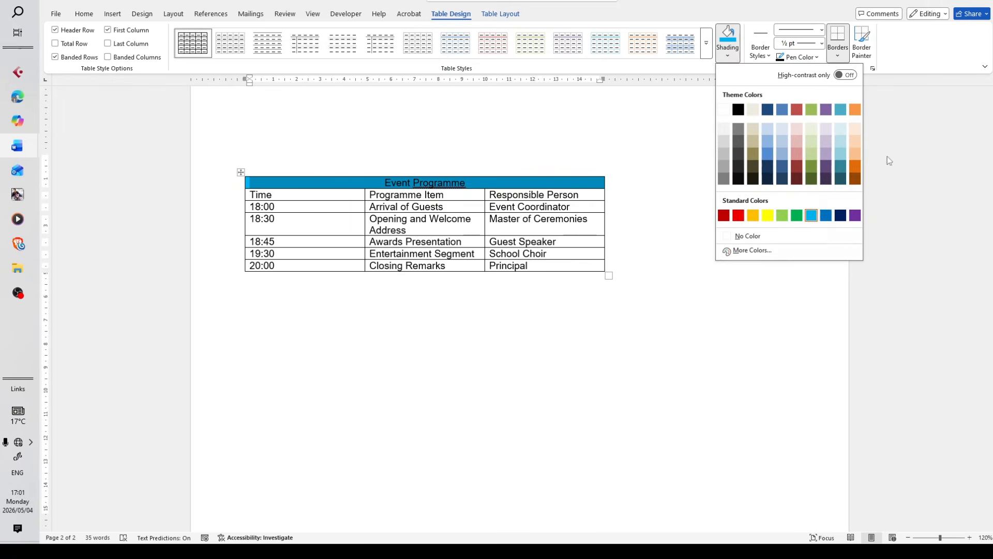
# Try the standard Blue shading on the Event Programme title row, and set it back to Light Blue
pyautogui.click(826, 216)
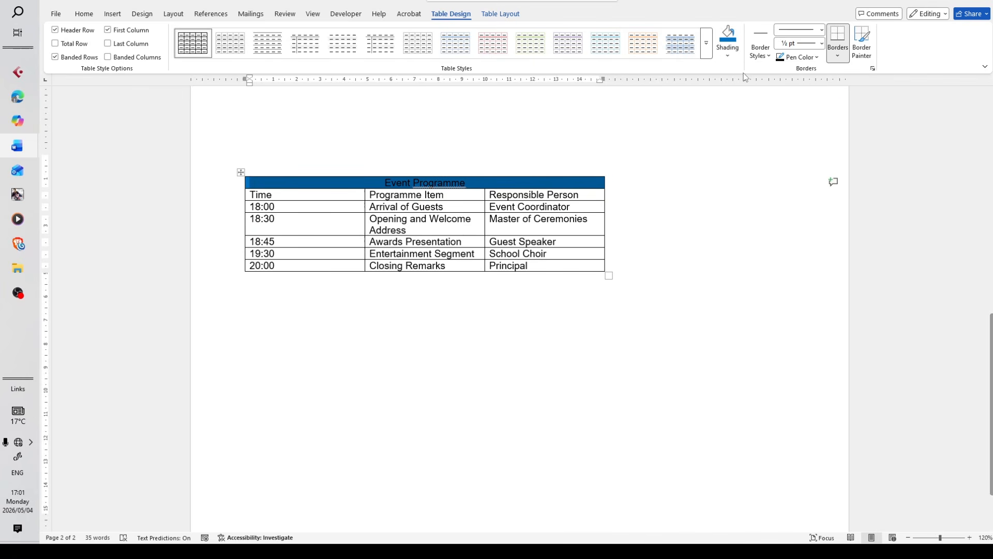
pyautogui.click(730, 56)
pyautogui.click(815, 215)
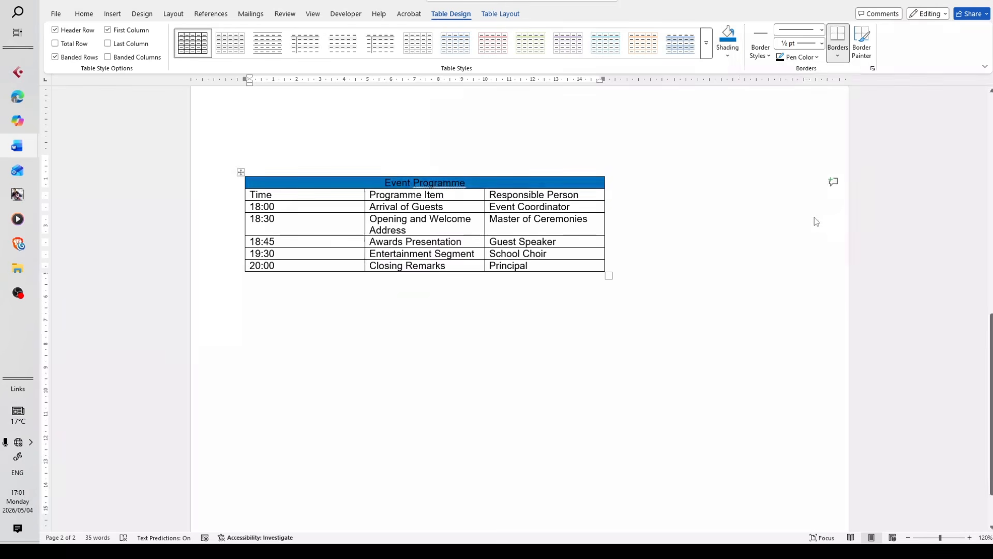
pyautogui.click(634, 238)
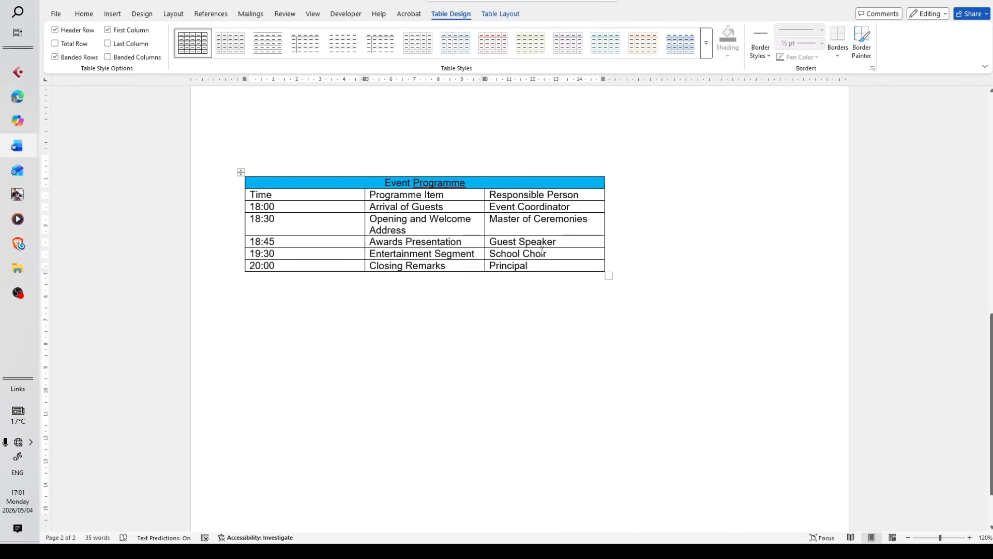
# Switch to TABLE QUESTIONS and examine the notes on row shading and the number-of-items formula, along with the sample's last row
pyautogui.click(413, 242)
pyautogui.moveTo(17, 146)
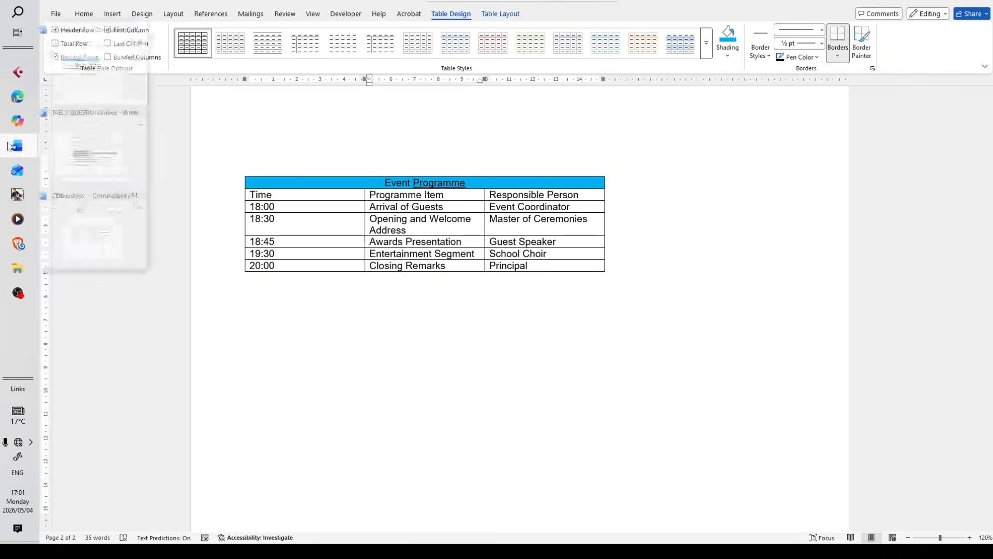
pyautogui.click(109, 171)
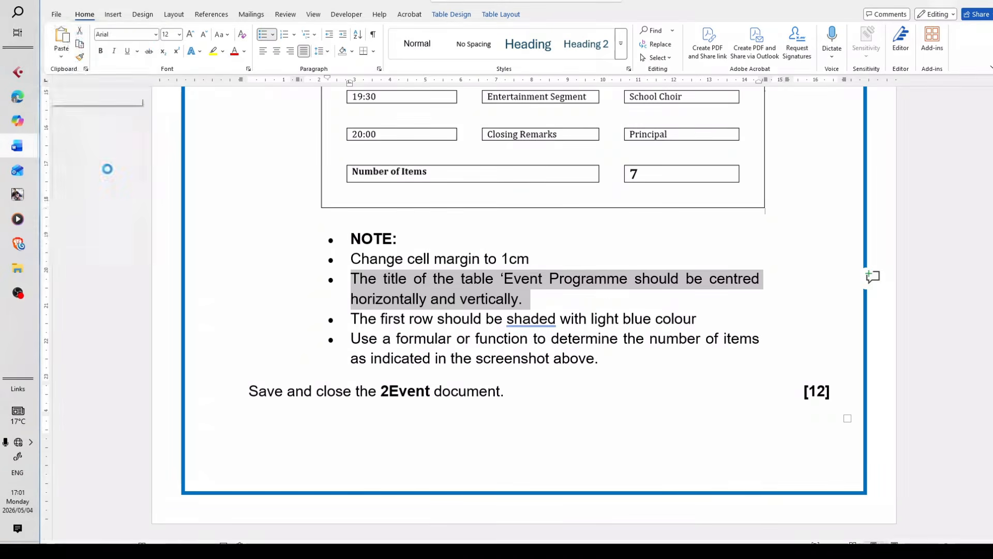
pyautogui.moveTo(707, 319); pyautogui.dragTo(381, 319)
pyautogui.scroll(1, 632, 398)
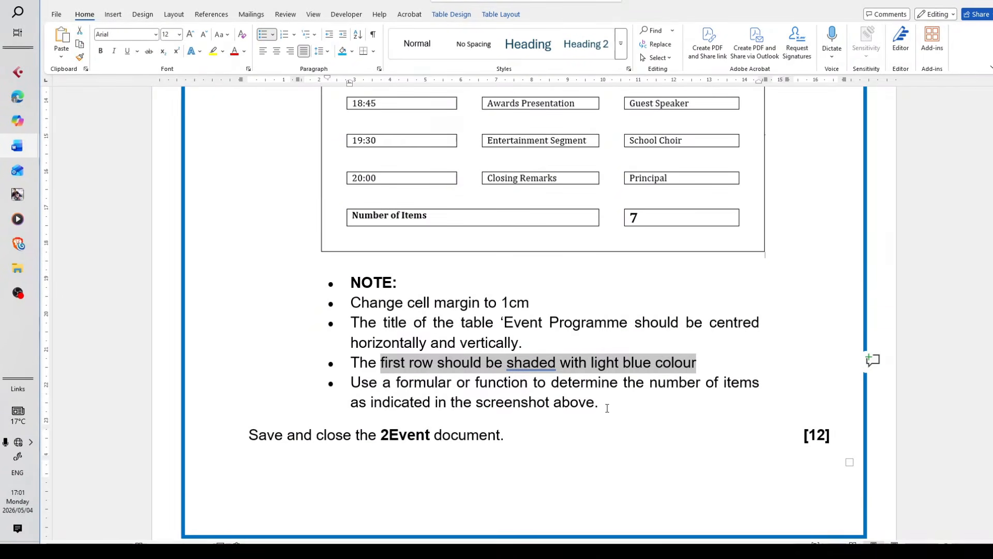
pyautogui.moveTo(603, 403); pyautogui.dragTo(397, 384)
pyautogui.scroll(4, 539, 424)
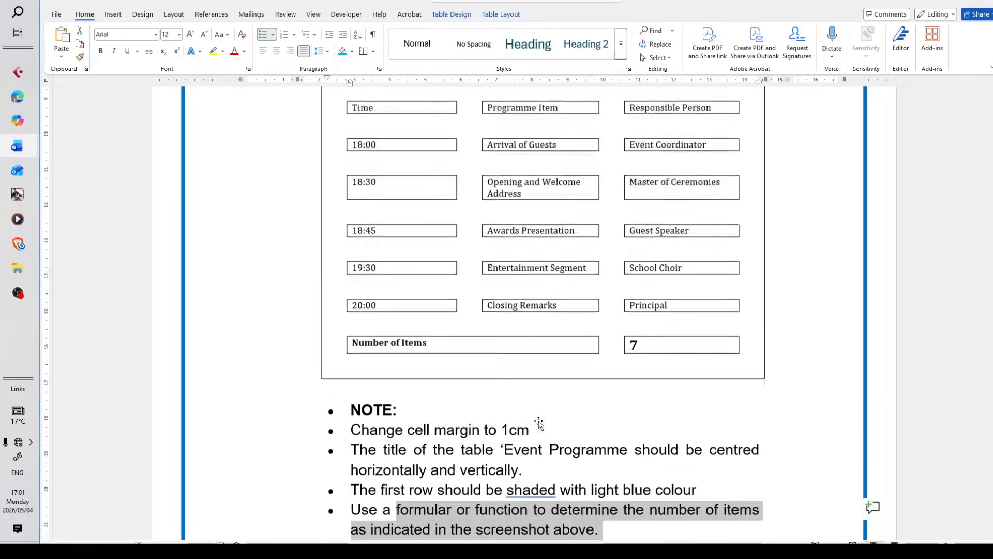
pyautogui.scroll(-5, 530, 407)
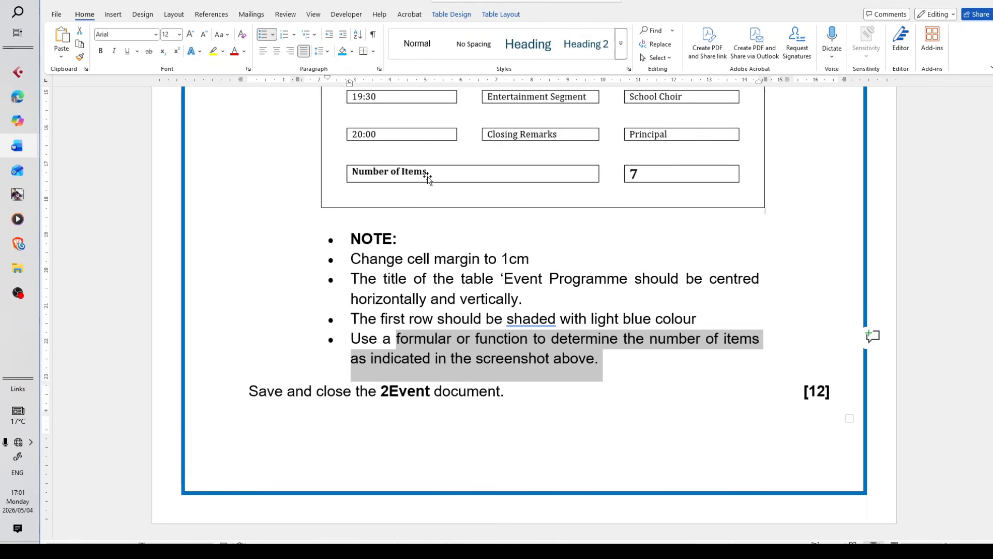
# Return to 2Event and insert a new row below the 20:00 Closing Remarks row of the table
pyautogui.moveTo(24, 146)
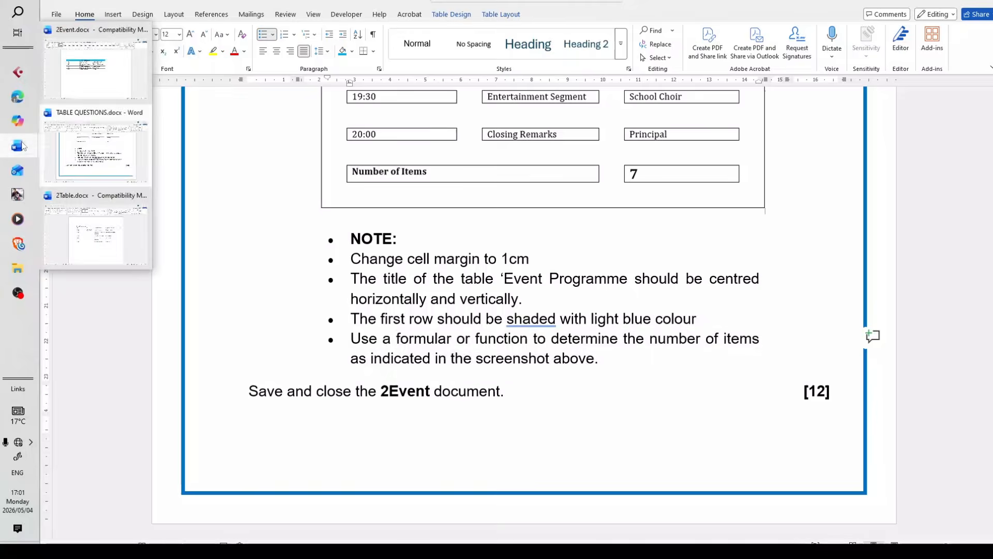
pyautogui.click(110, 85)
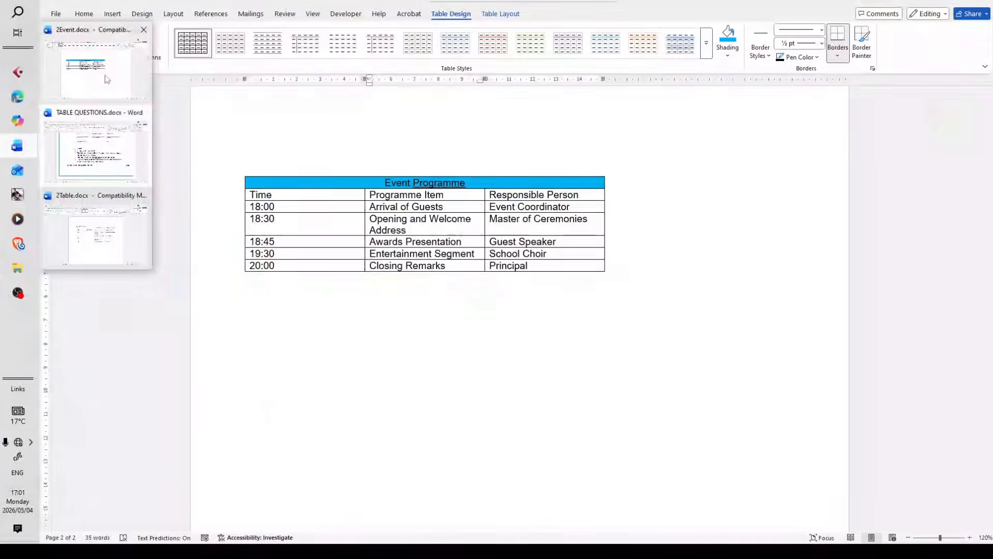
pyautogui.click(473, 279)
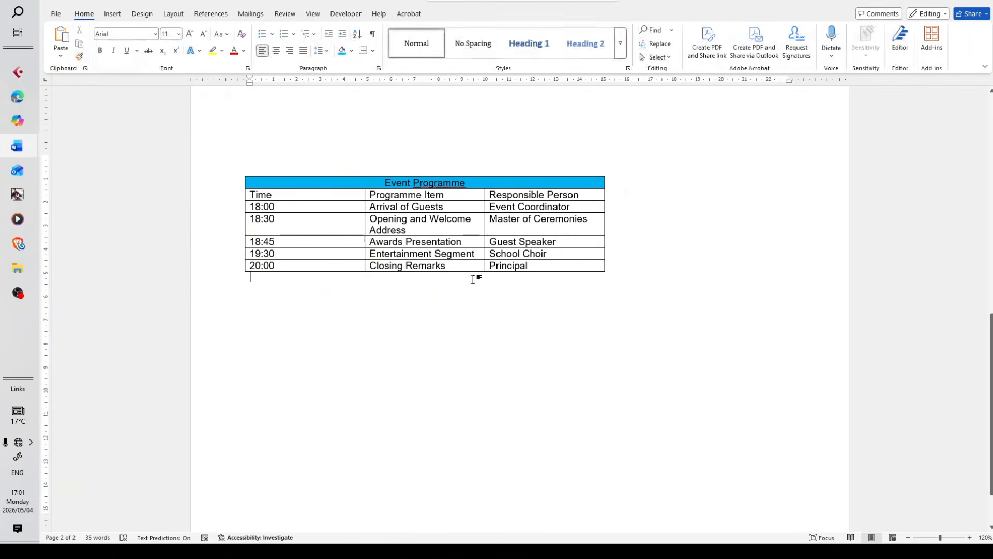
pyautogui.moveTo(550, 266); pyautogui.dragTo(248, 267)
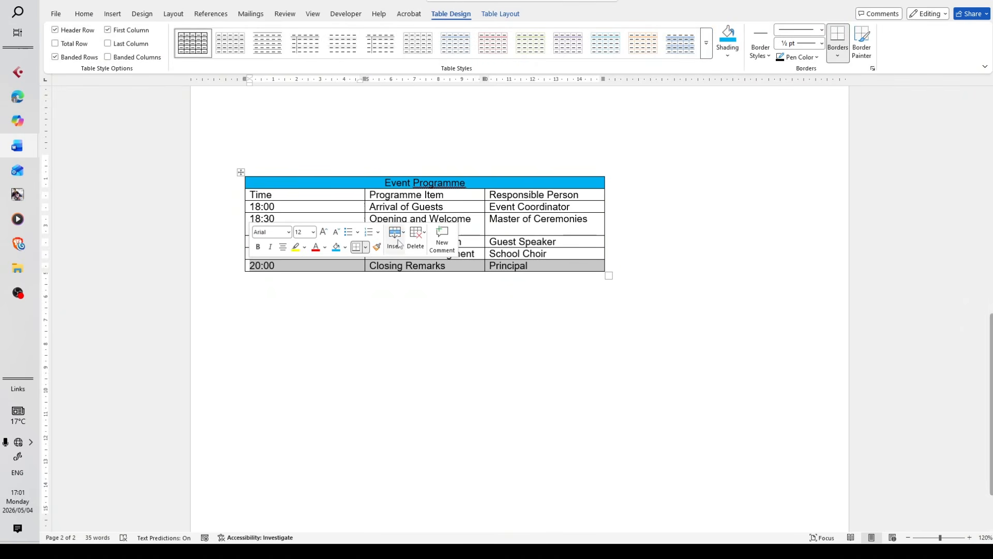
pyautogui.click(502, 15)
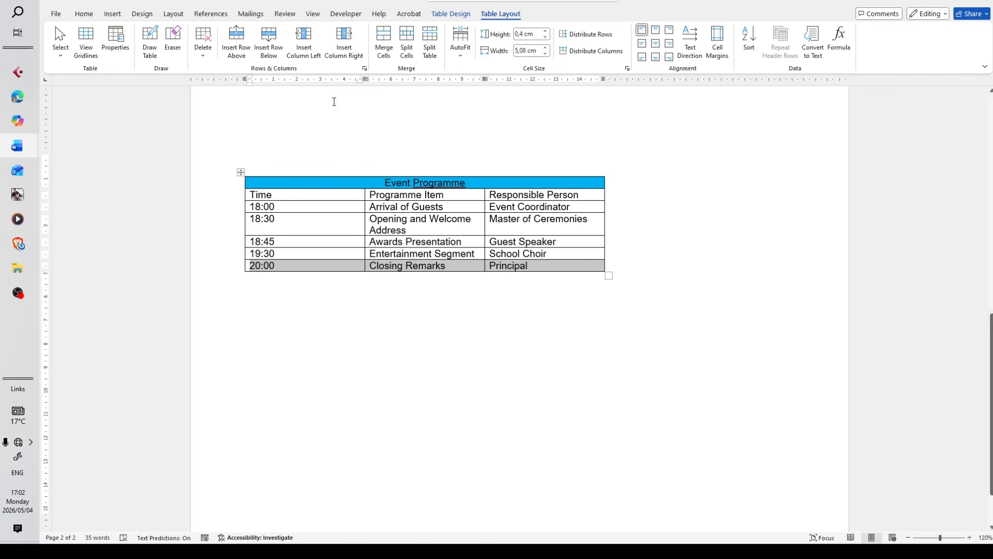
pyautogui.click(273, 53)
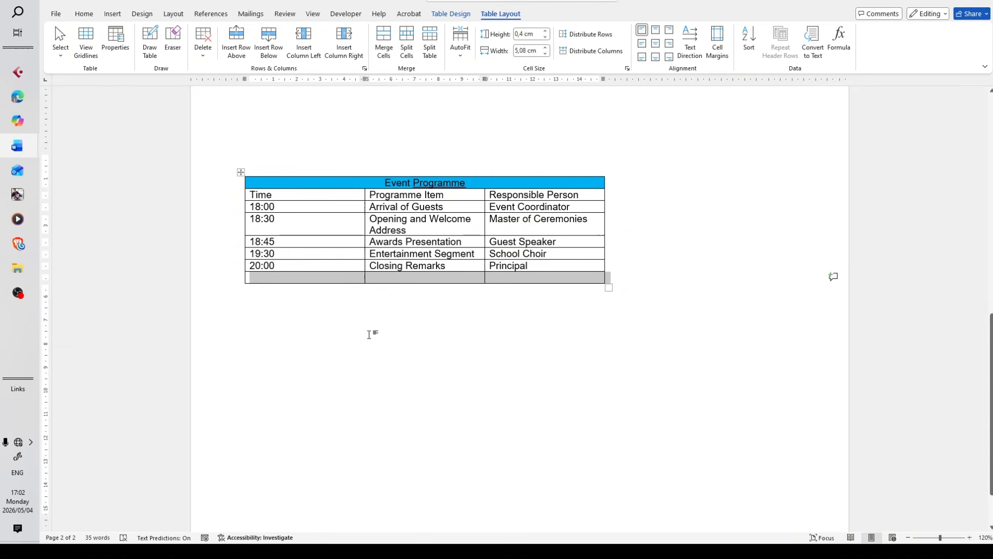
pyautogui.click(365, 297)
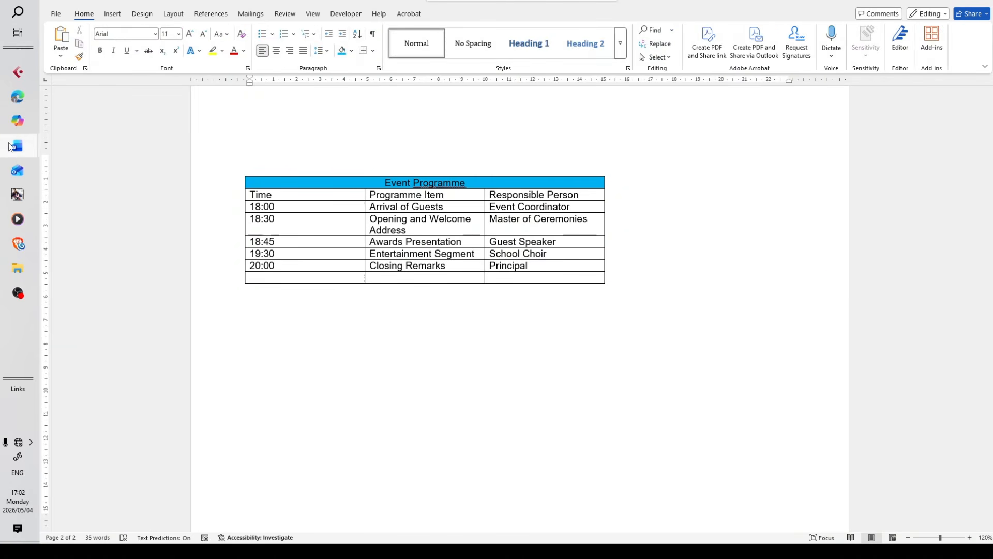
# Recheck the sample's last row in TABLE QUESTIONS, and merge the first two cells of the empty bottom row in 2Event
pyautogui.moveTo(18, 146)
pyautogui.click(111, 158)
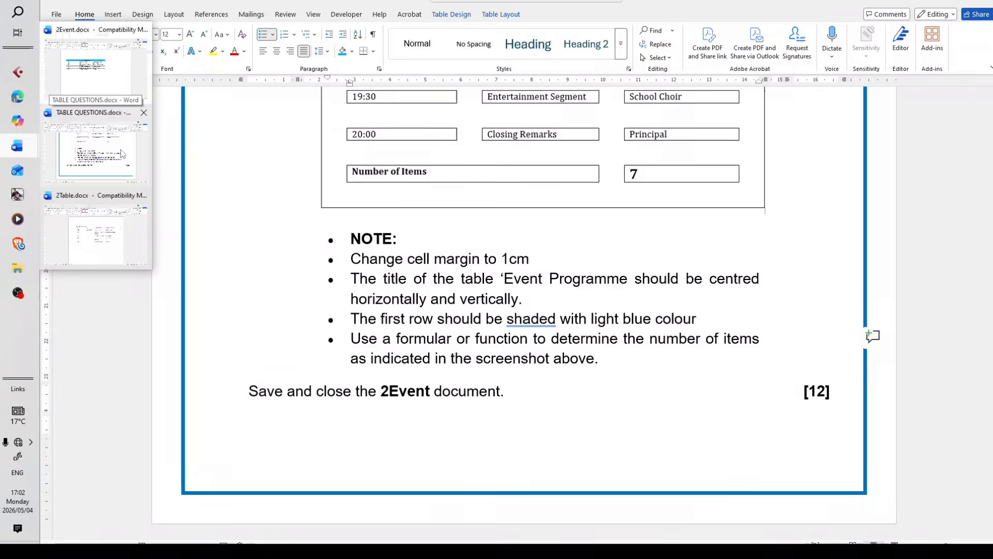
pyautogui.click(122, 155)
pyautogui.click(438, 132)
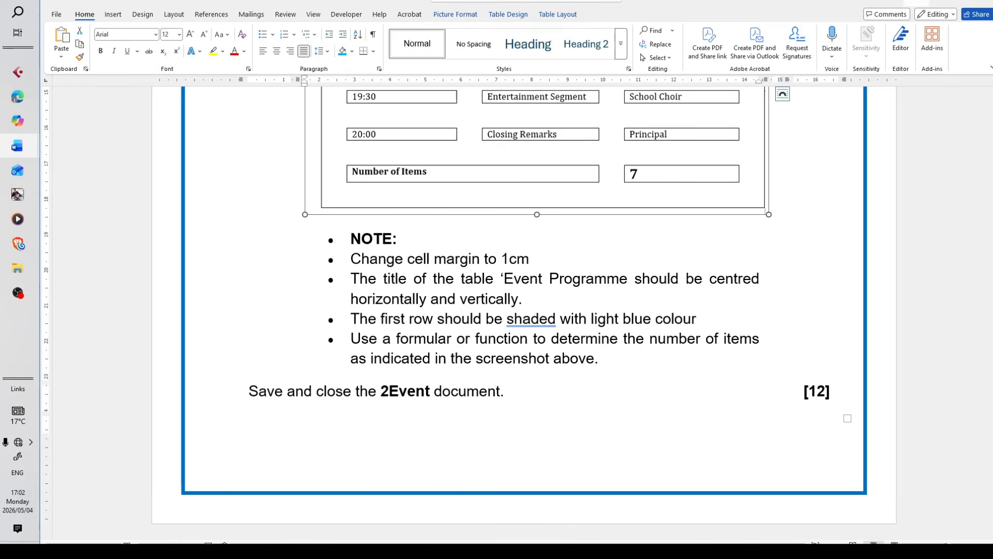
pyautogui.hotkey('alt', 'Tab')
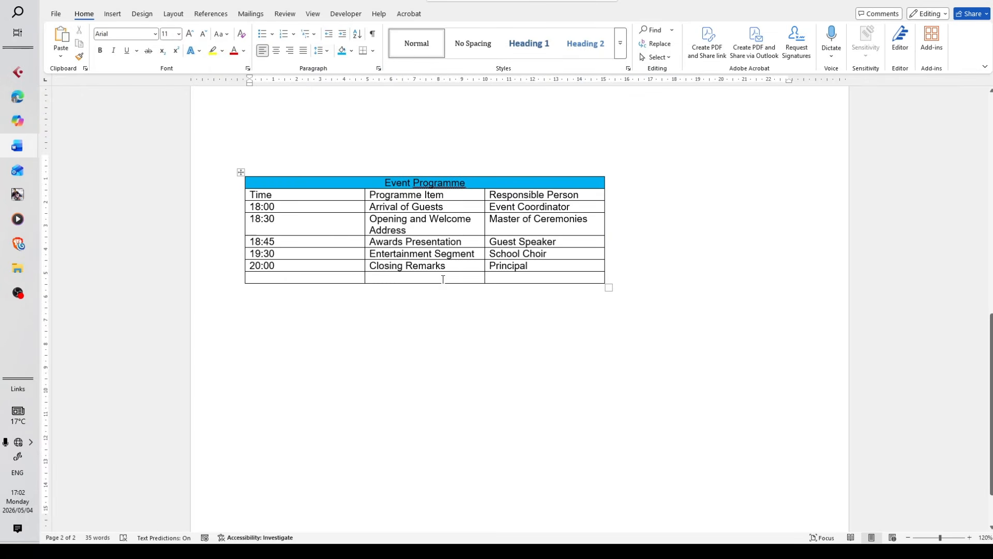
pyautogui.moveTo(358, 278); pyautogui.dragTo(373, 278)
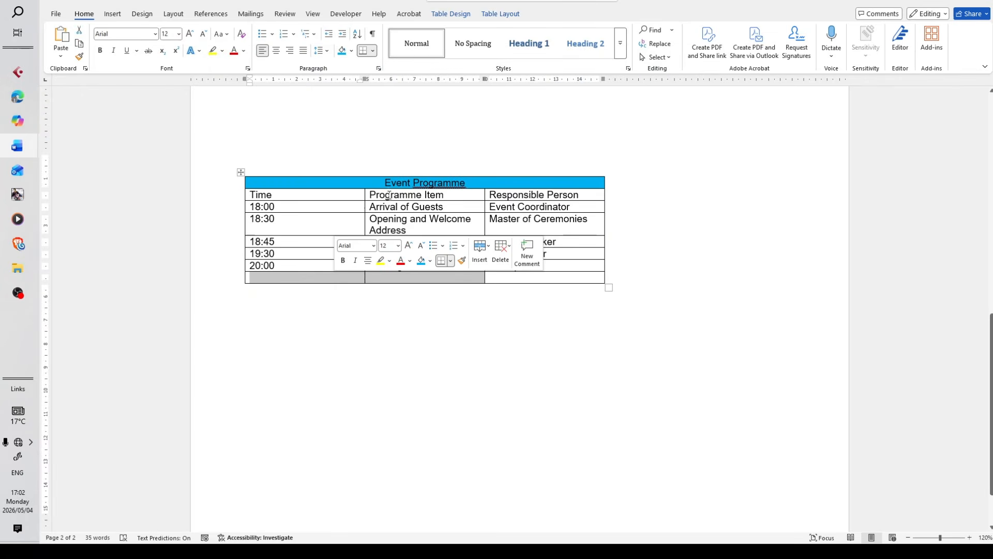
pyautogui.click(512, 14)
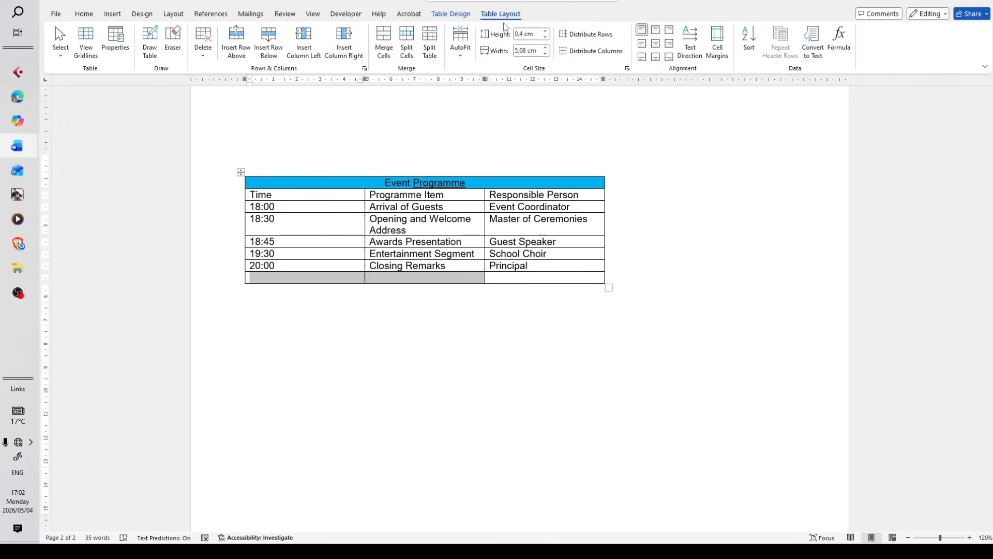
pyautogui.click(384, 41)
pyautogui.click(356, 316)
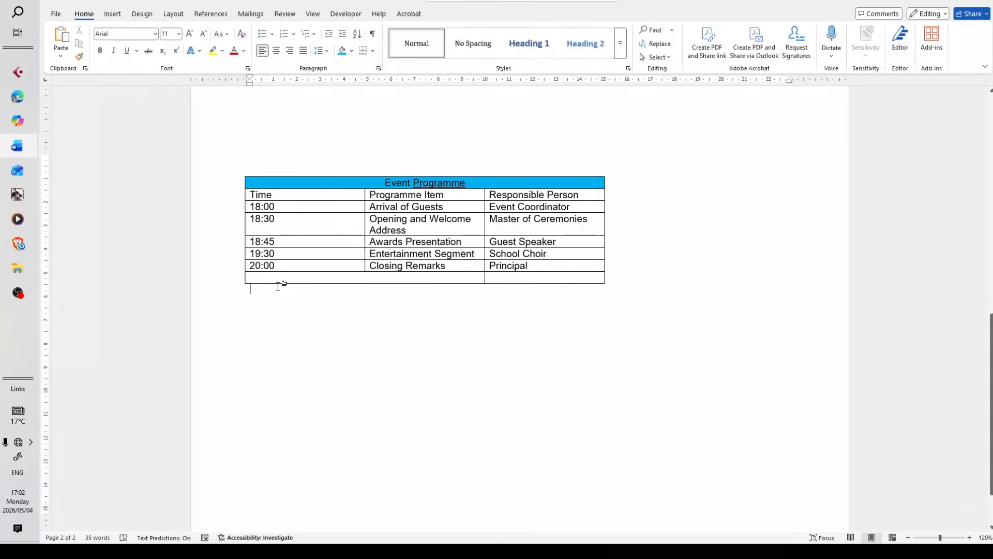
# Enter the label "Number of Items" in the merged cell of the bottom row
pyautogui.click(273, 281)
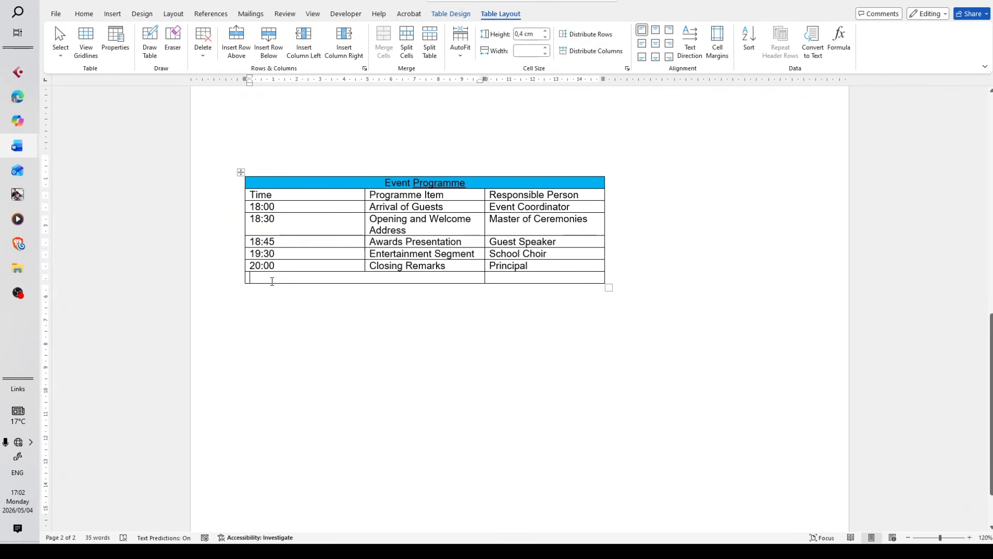
pyautogui.write('Number o')
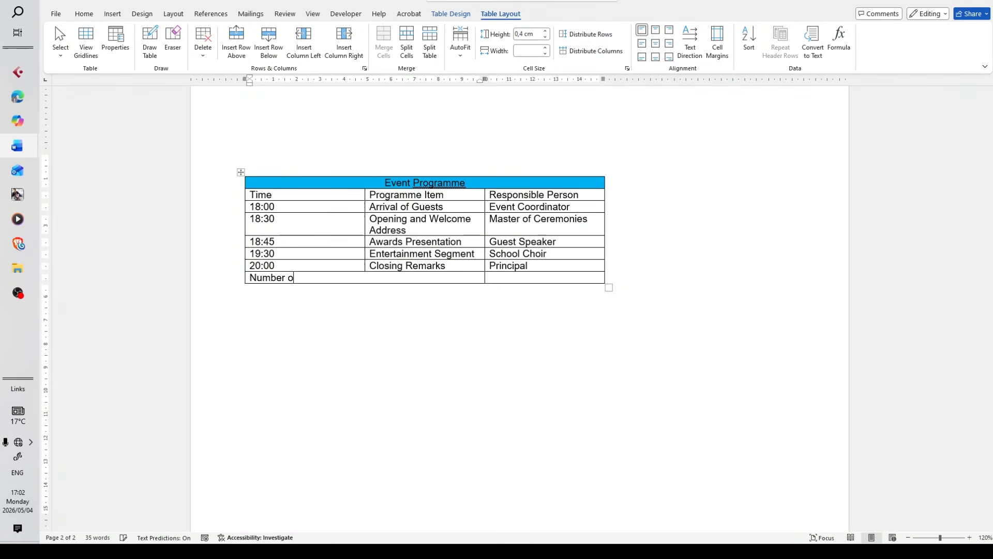
pyautogui.write('f itemsI')
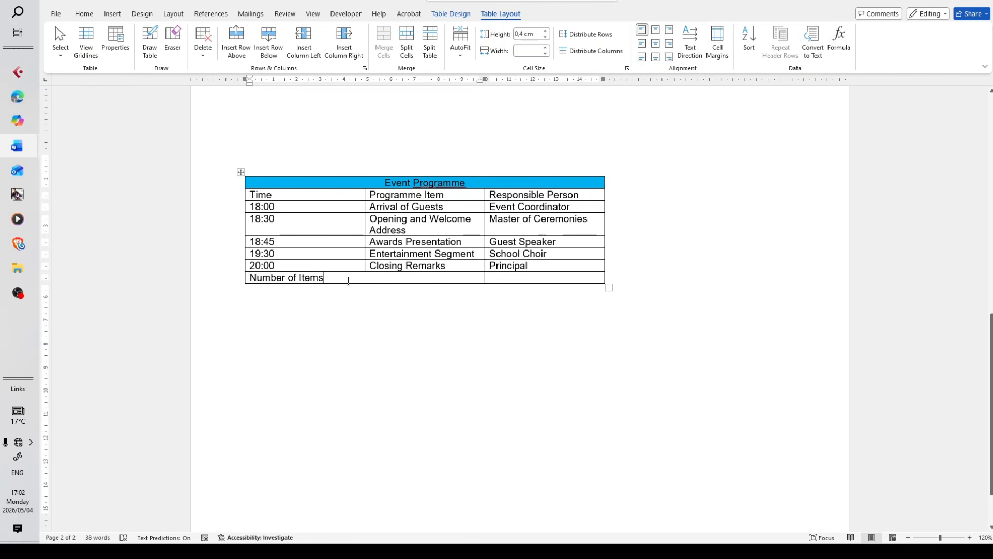
# Glance at the TABLE QUESTIONS sample, and enter 7 in the last cell of the Number of Items row
pyautogui.moveTo(17, 145)
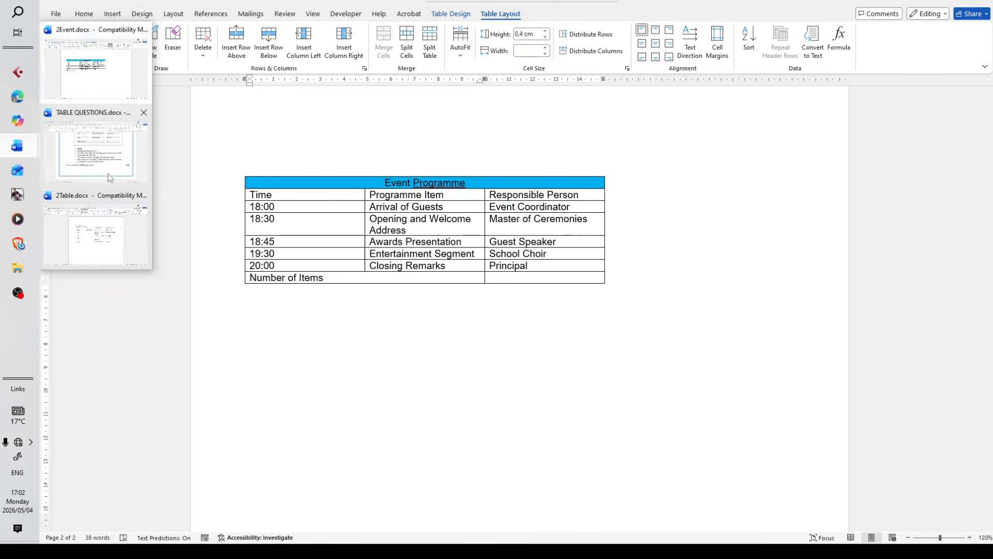
pyautogui.moveTo(110, 177)
pyautogui.click(432, 280)
pyautogui.moveTo(11, 143)
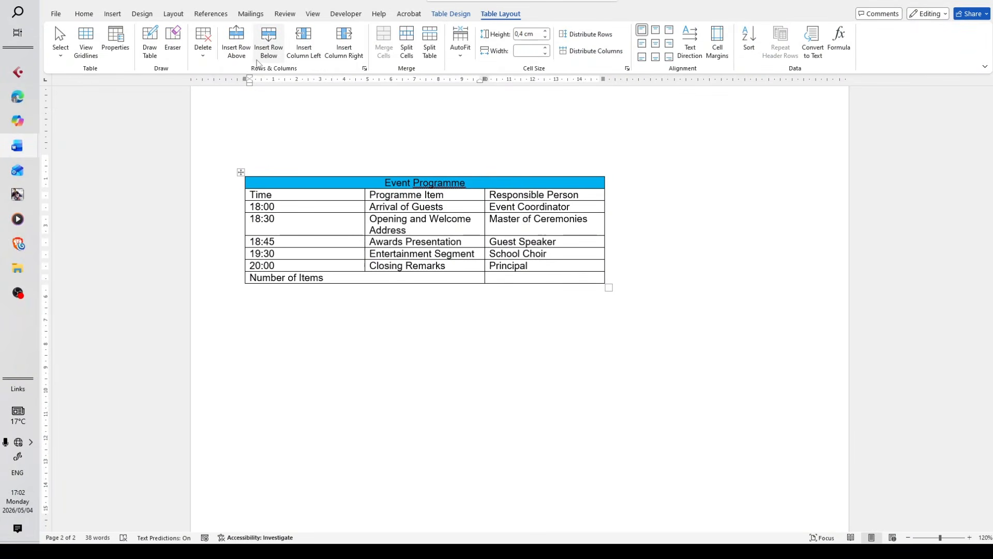
pyautogui.click(556, 279)
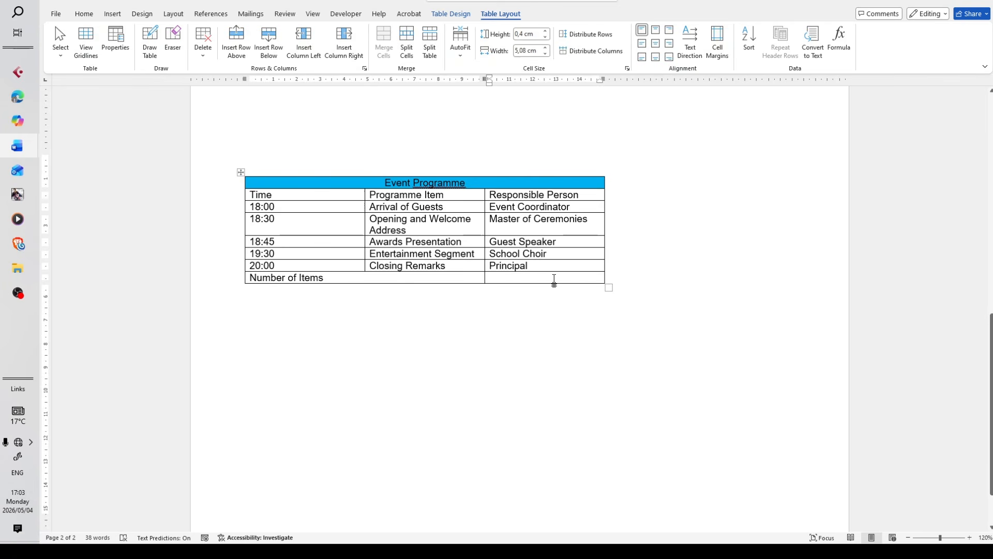
pyautogui.write('7')
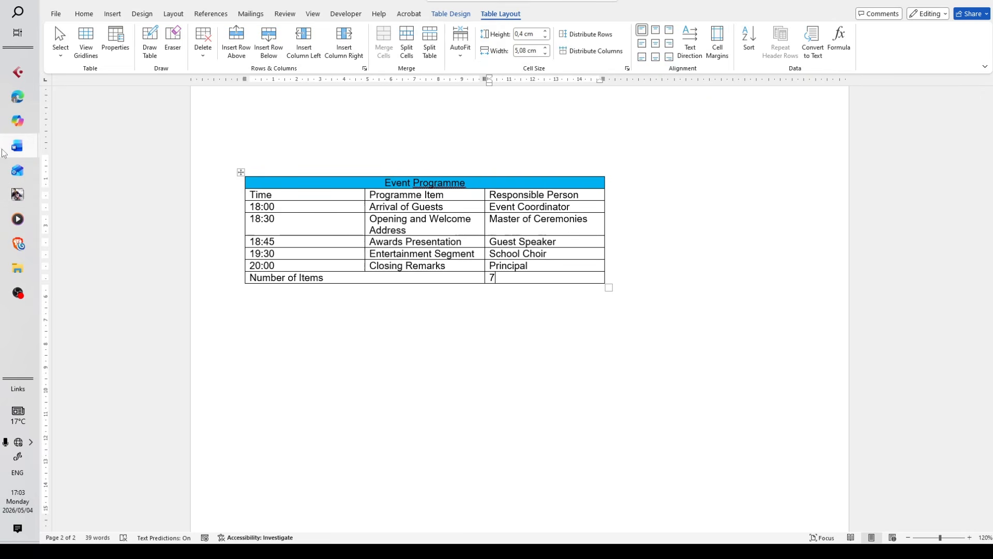
# Switch to TABLE QUESTIONS and compare the sample table's layout and last row with the notes below it
pyautogui.moveTo(82, 228)
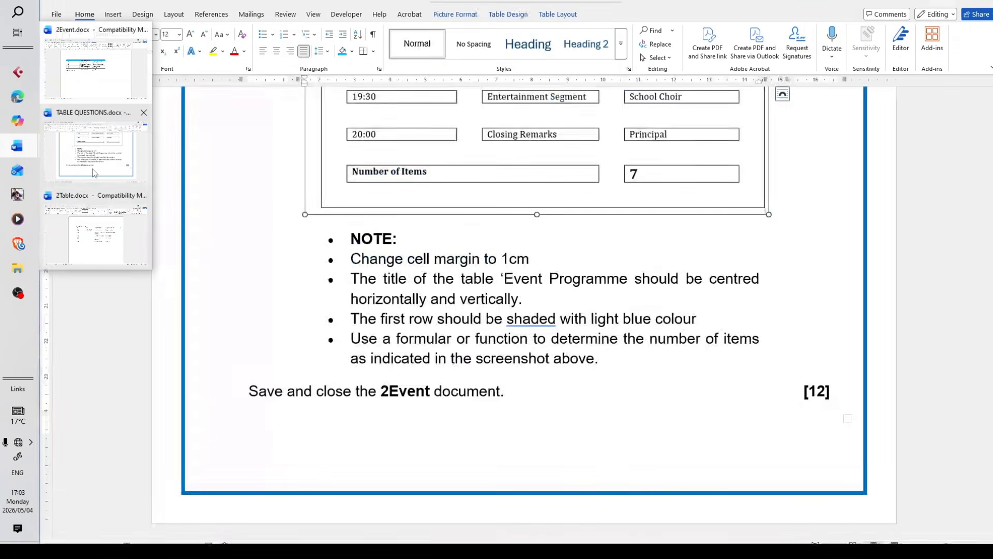
pyautogui.click(93, 173)
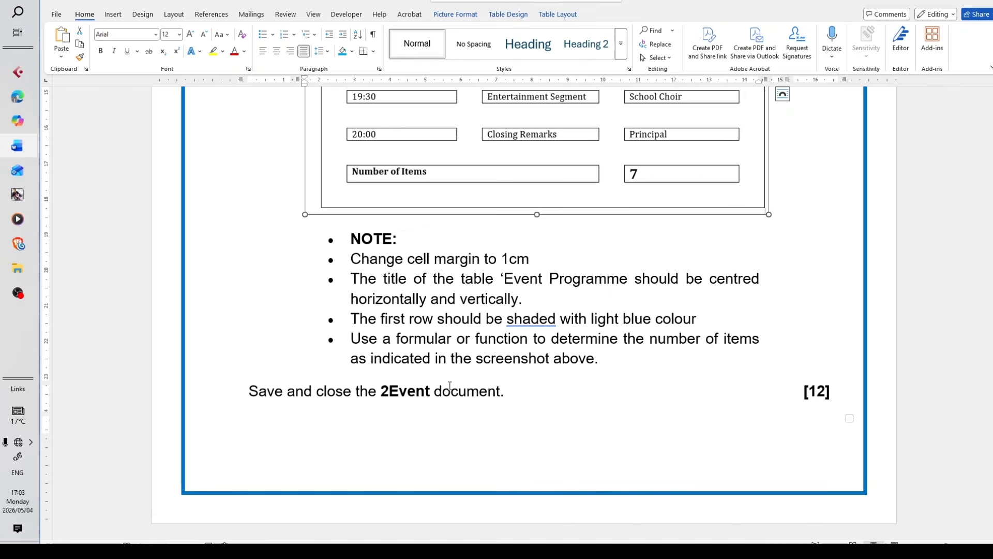
pyautogui.scroll(5, 449, 392)
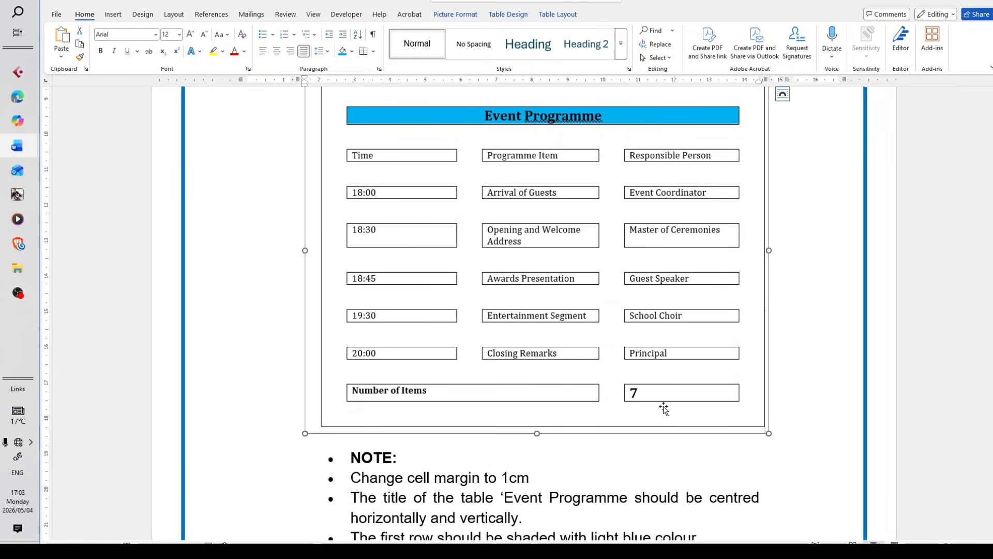
pyautogui.scroll(-4, 598, 410)
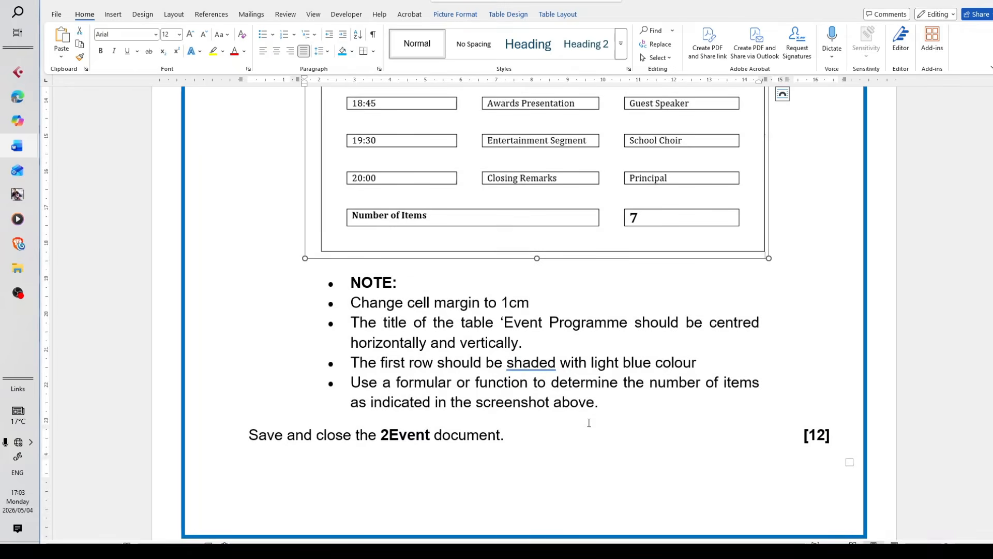
pyautogui.scroll(5, 590, 419)
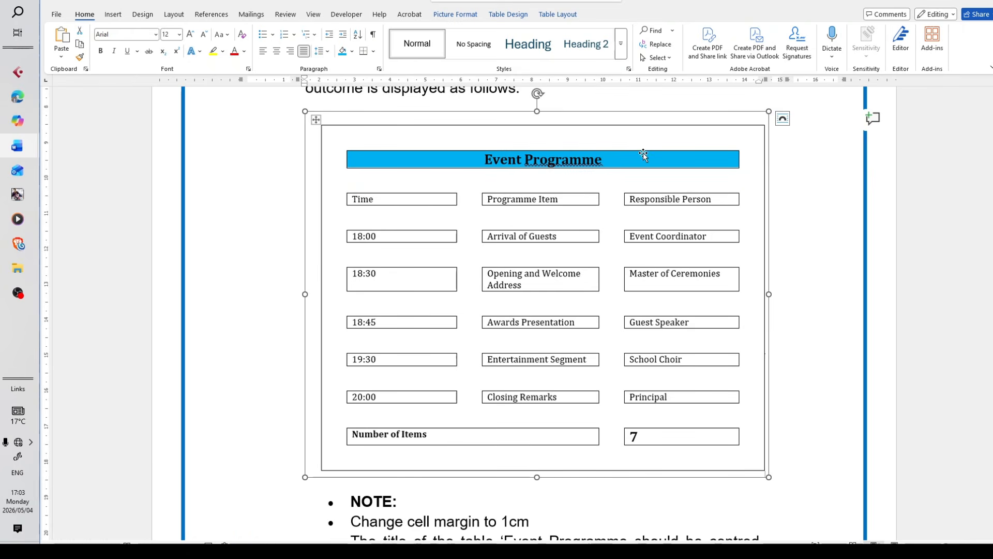
pyautogui.scroll(-4, 441, 378)
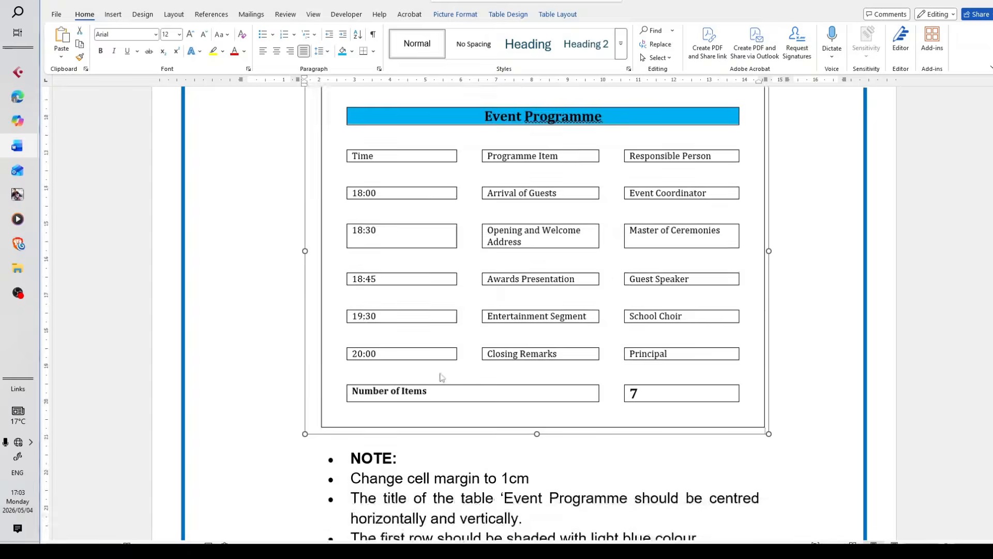
pyautogui.moveTo(17, 146)
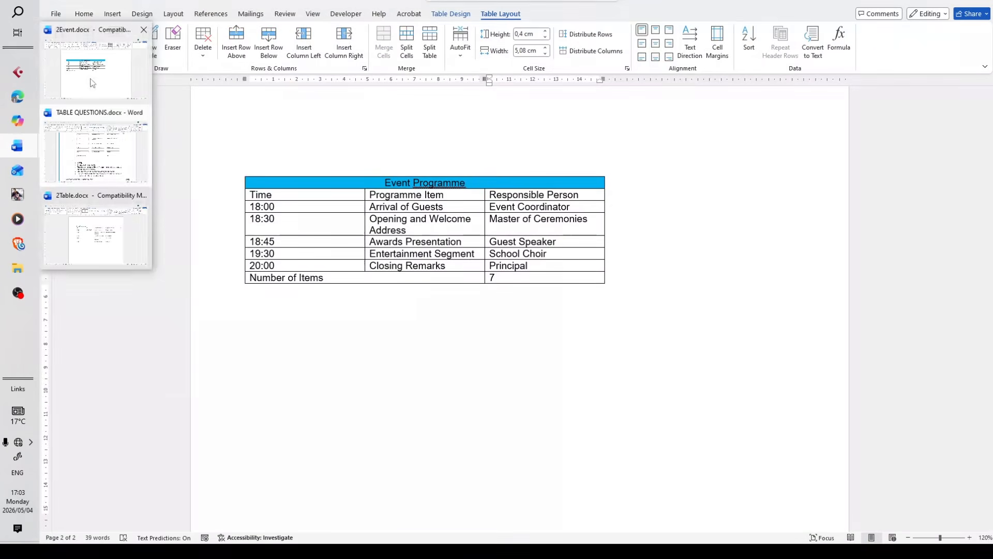
# Return to 2Event, remove the typed 7 from the Number of Items row, and open the Formula dialog for that cell
pyautogui.click(92, 83)
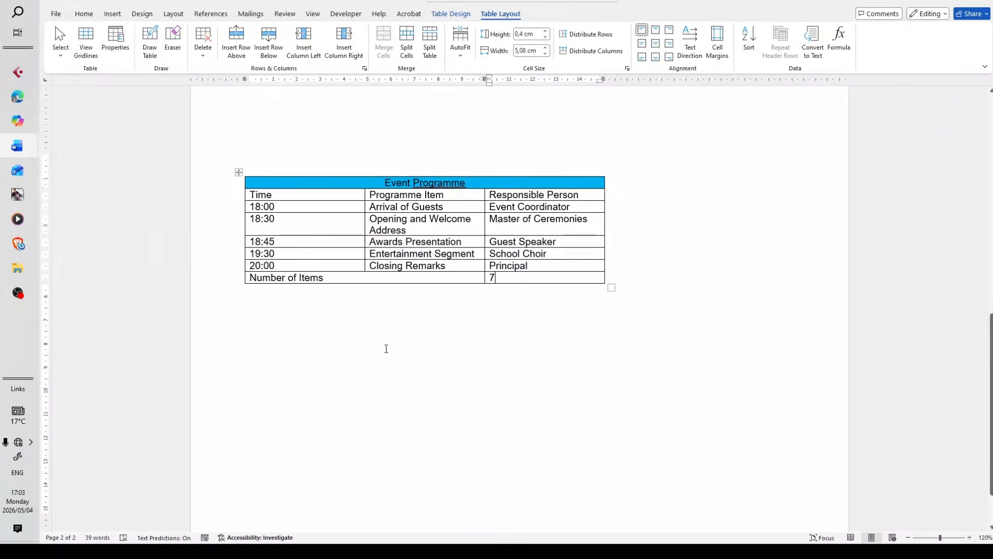
pyautogui.press('BackSpace')
pyautogui.moveTo(542, 265); pyautogui.dragTo(530, 195)
pyautogui.moveTo(537, 265); pyautogui.dragTo(532, 183)
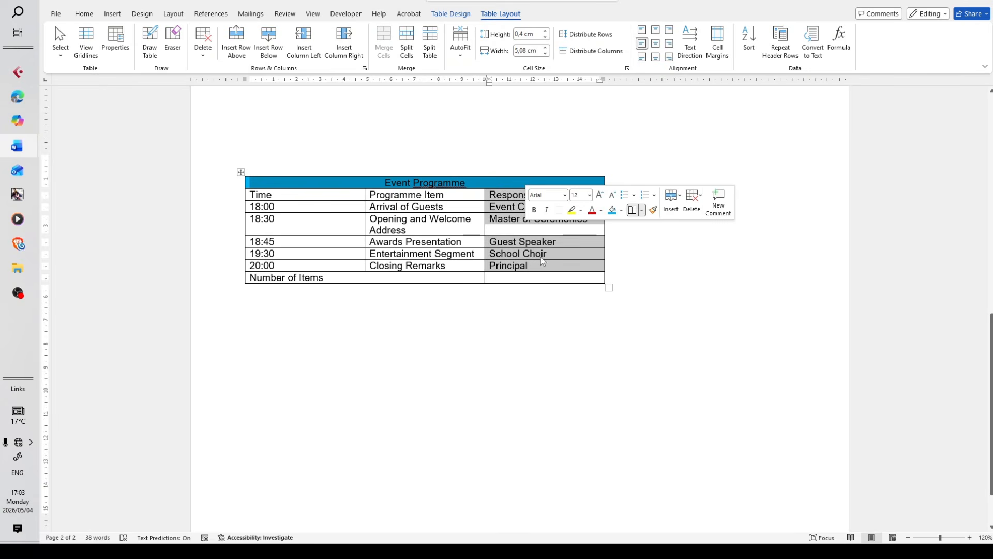
pyautogui.click(514, 282)
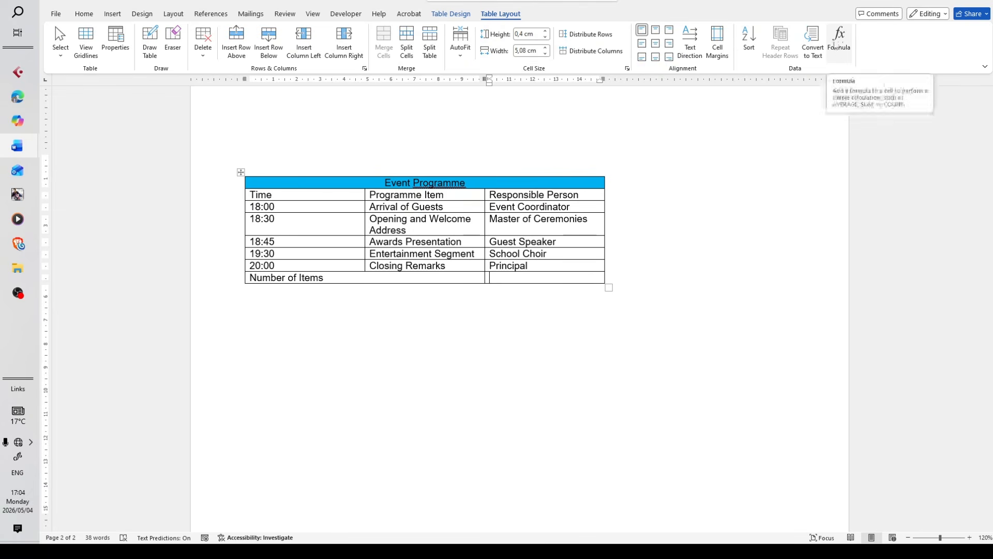
pyautogui.click(840, 50)
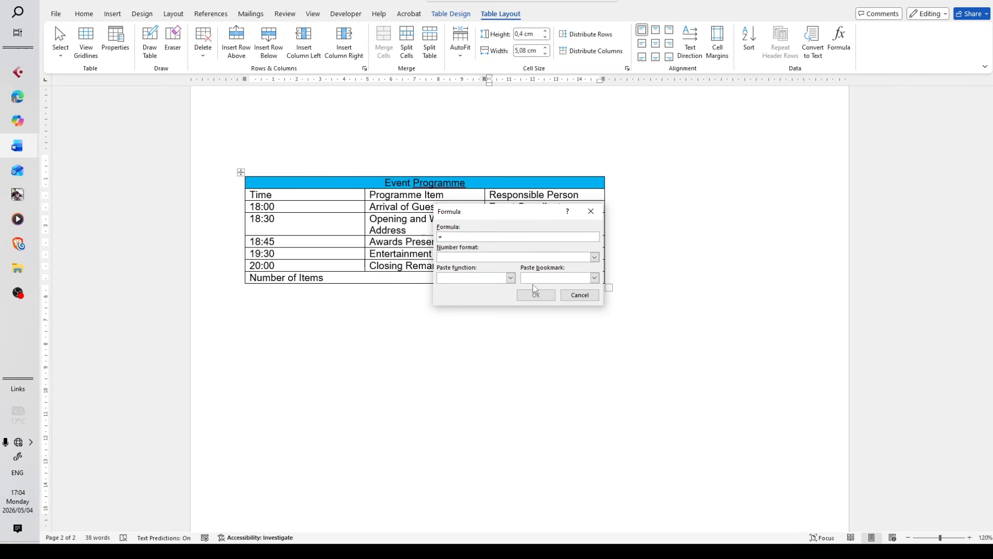
pyautogui.write('cO')
pyautogui.press('BackSpace')
pyautogui.press('BackSpace')
pyautogui.write('Coun')
pyautogui.press('BackSpace')
pyautogui.press('BackSpace')
pyautogui.press('BackSpace')
pyautogui.press('BackSpace')
# Insert the formula =COUNT(Above) in the last cell of the Number of Items row, and reopen it for a check
pyautogui.click(511, 278)
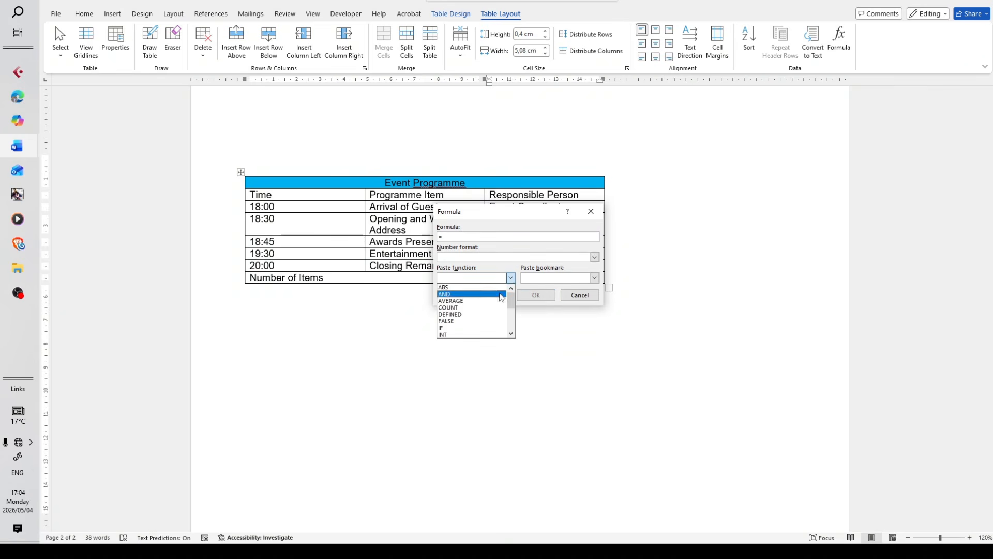
pyautogui.click(472, 307)
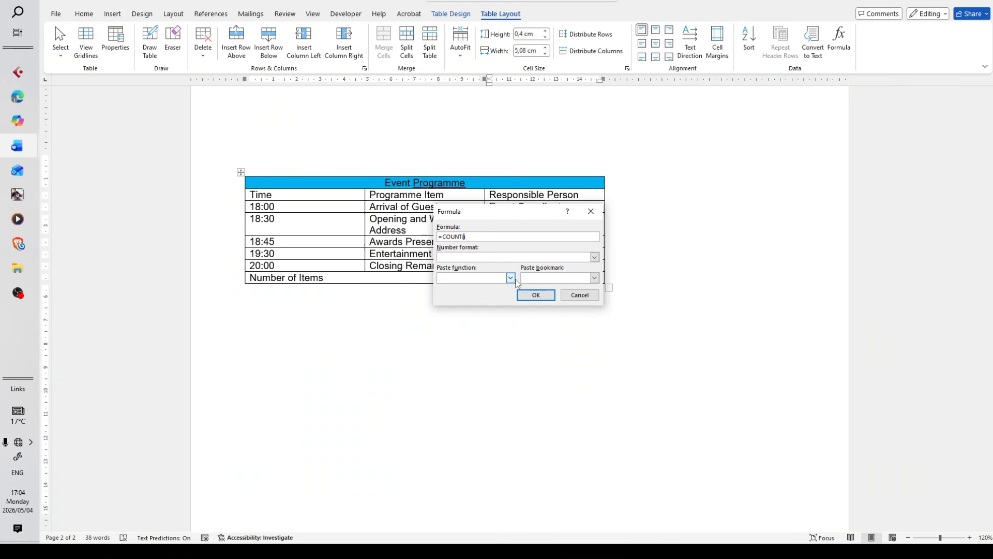
pyautogui.write('ve)')
pyautogui.click(544, 297)
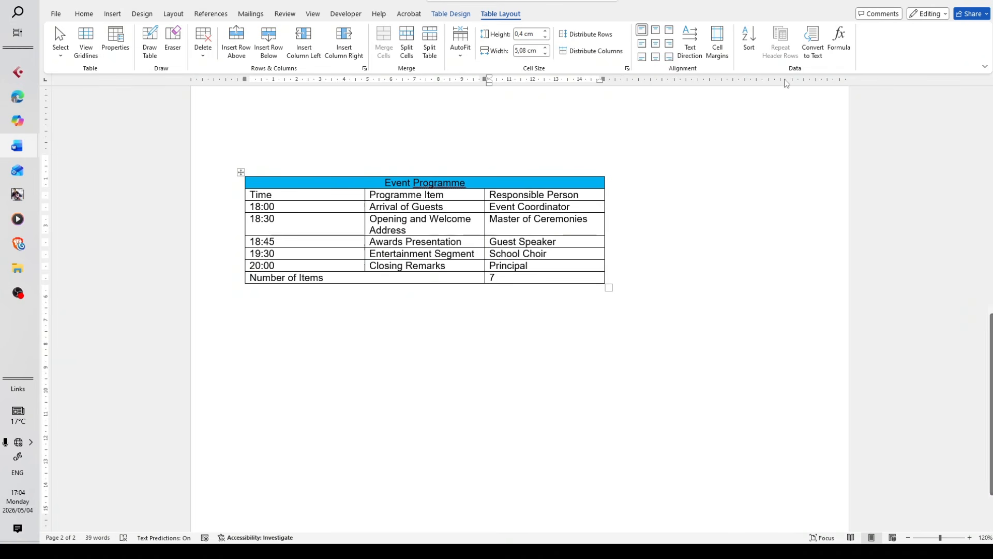
pyautogui.click(839, 41)
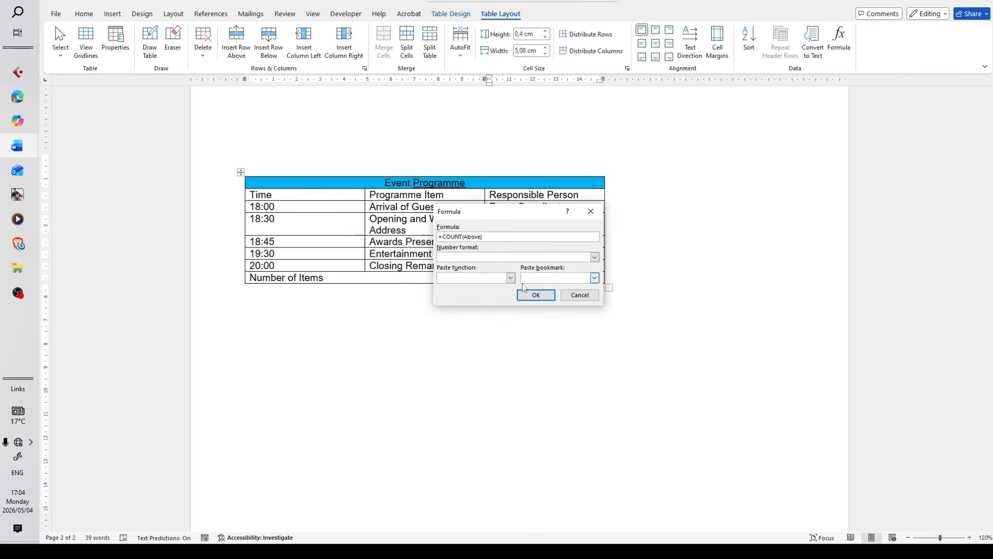
pyautogui.click(538, 295)
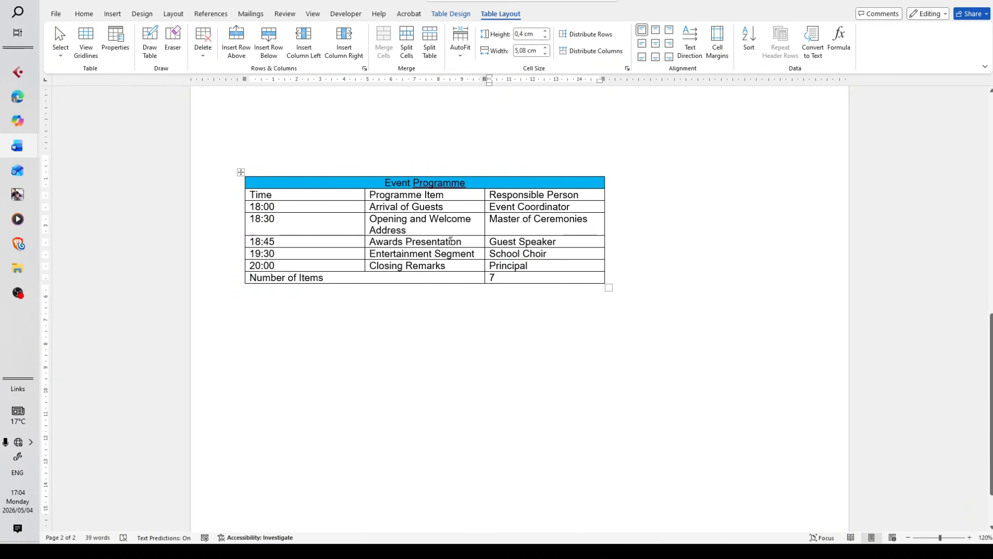
# Review the 2Event table, then check the cell margin note and the sample table's cell spacing in TABLE QUESTIONS
pyautogui.scroll(2, 448, 303)
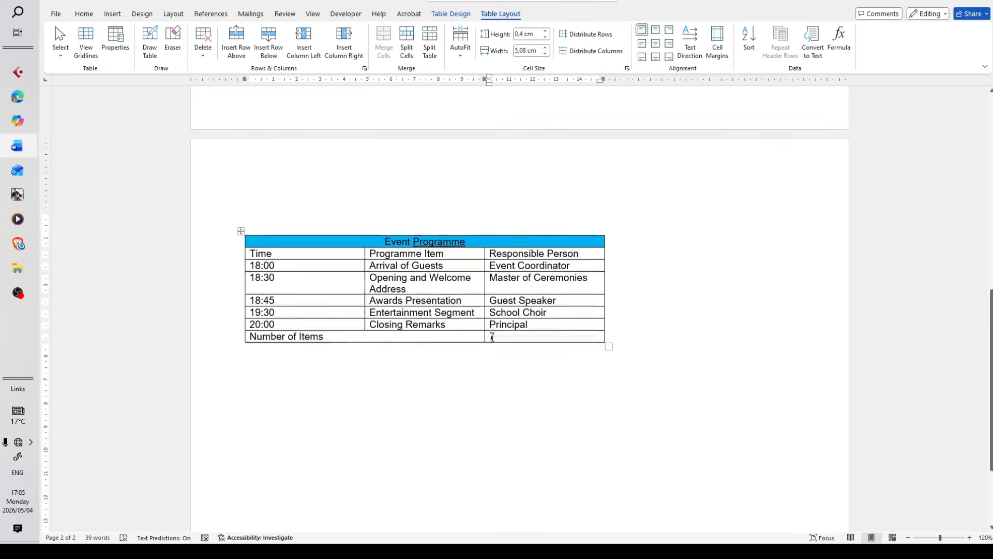
pyautogui.scroll(-1, 426, 335)
pyautogui.moveTo(17, 145)
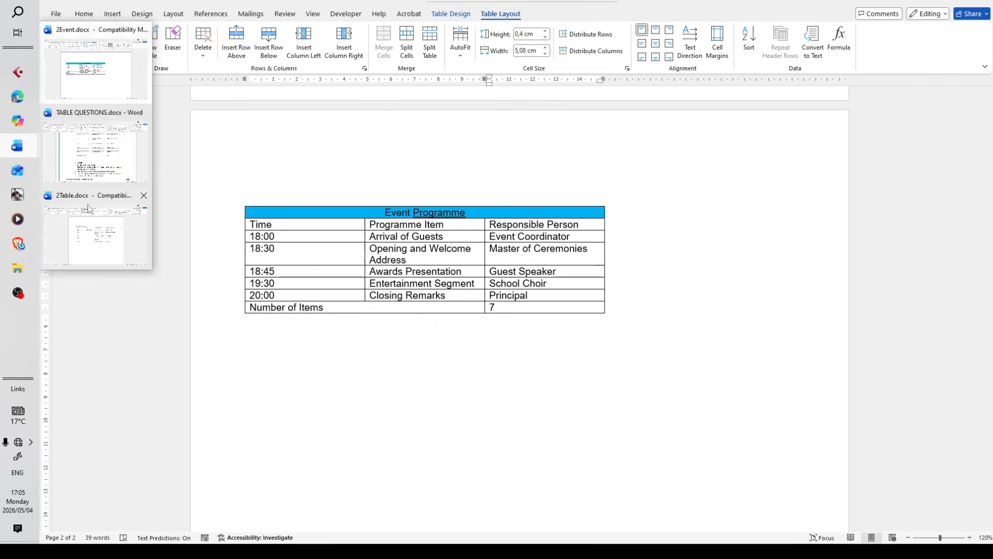
pyautogui.click(119, 157)
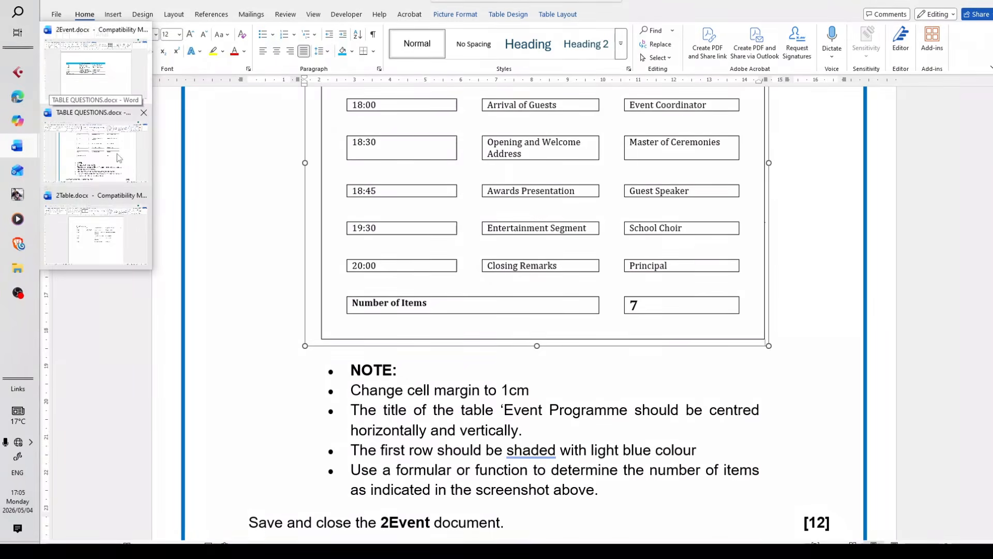
pyautogui.scroll(4, 297, 347)
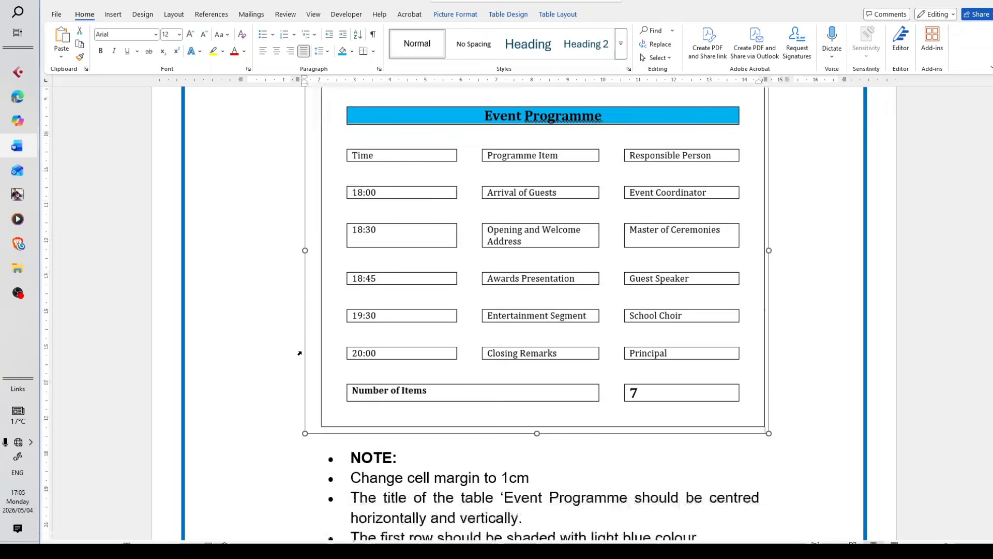
pyautogui.scroll(-4, 299, 353)
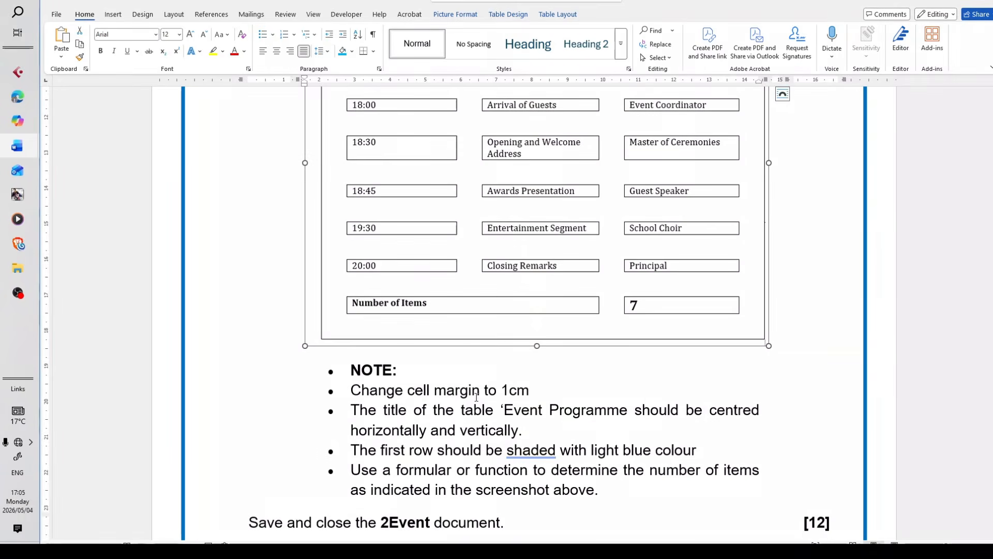
pyautogui.moveTo(543, 394); pyautogui.dragTo(351, 391)
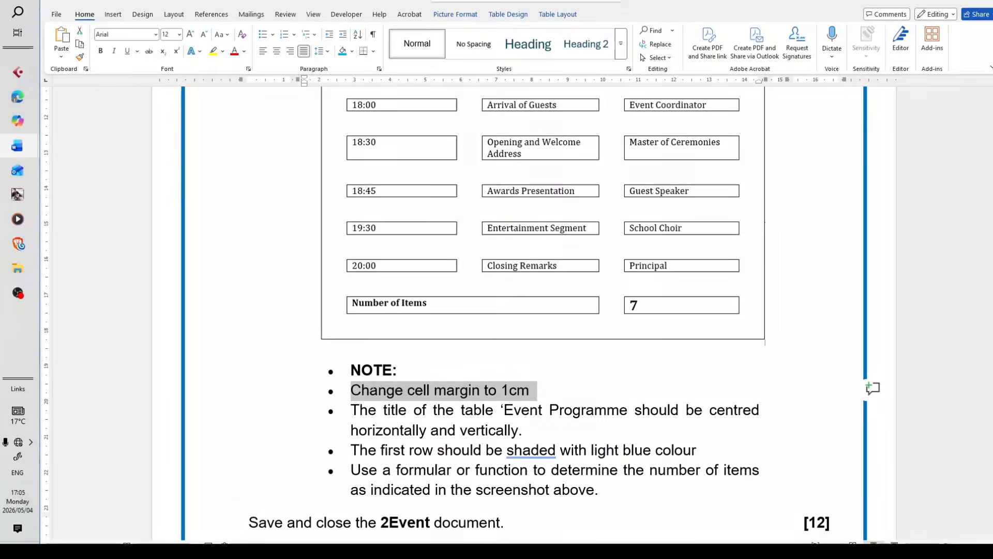
pyautogui.scroll(3, 401, 475)
pyautogui.scroll(3, 401, 475)
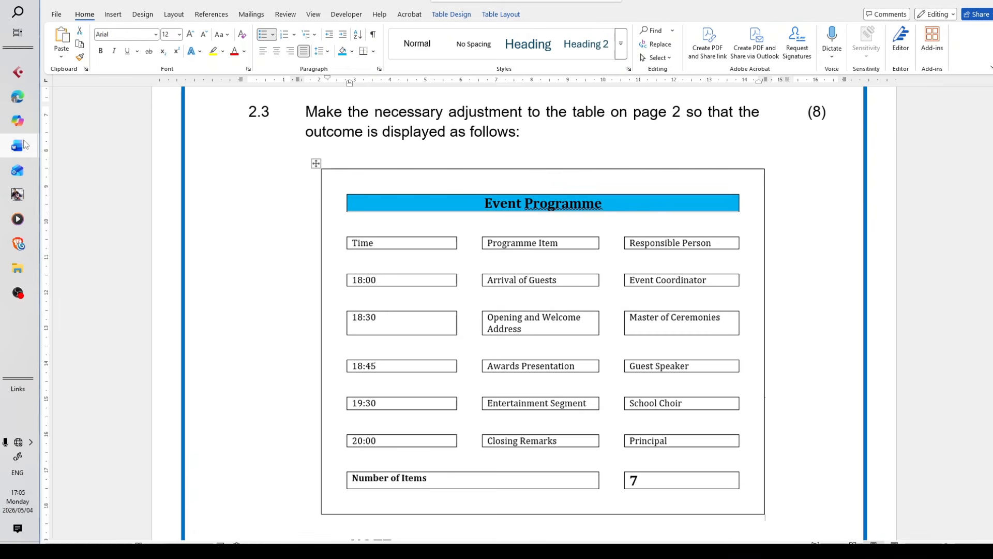
# Return to 2Event, select the whole Event Programme table, and open its cell margin options
pyautogui.moveTo(24, 142)
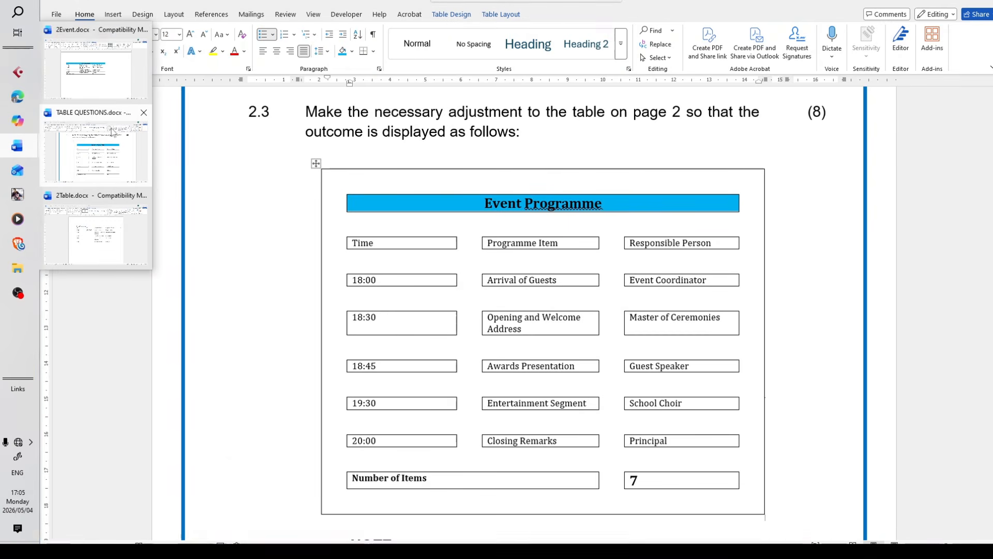
pyautogui.click(108, 89)
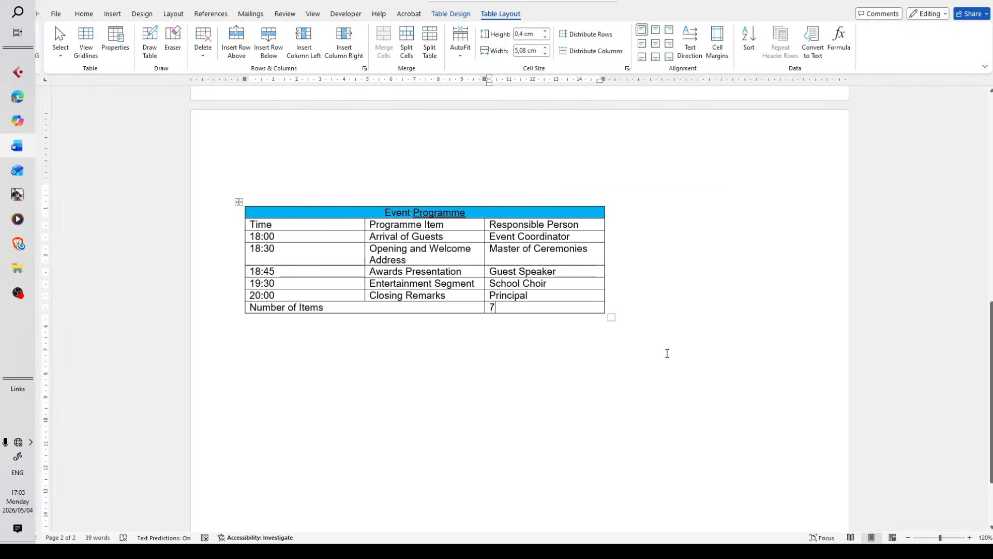
pyautogui.click(647, 390)
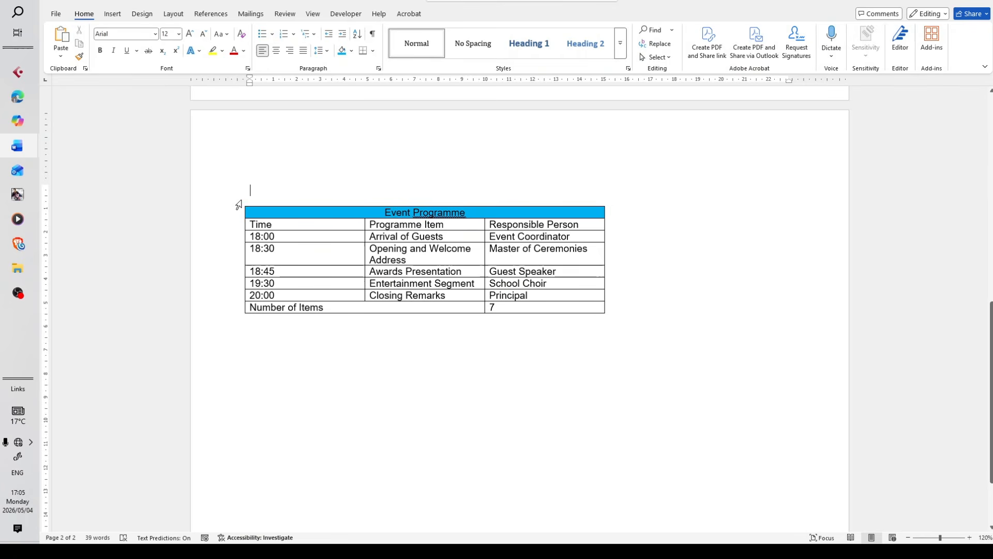
pyautogui.click(241, 202)
pyautogui.click(241, 202)
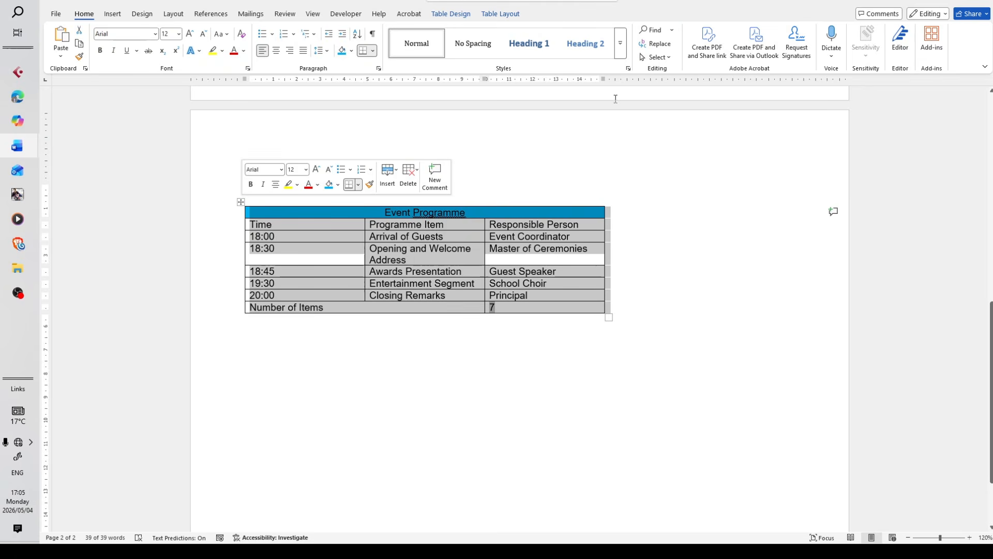
pyautogui.click(501, 16)
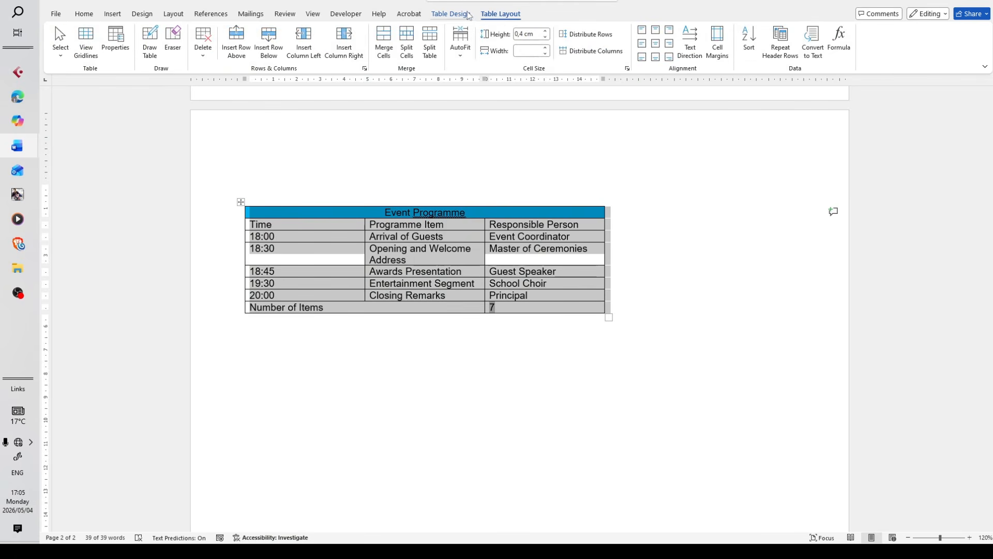
pyautogui.click(450, 14)
pyautogui.click(509, 15)
pyautogui.click(718, 51)
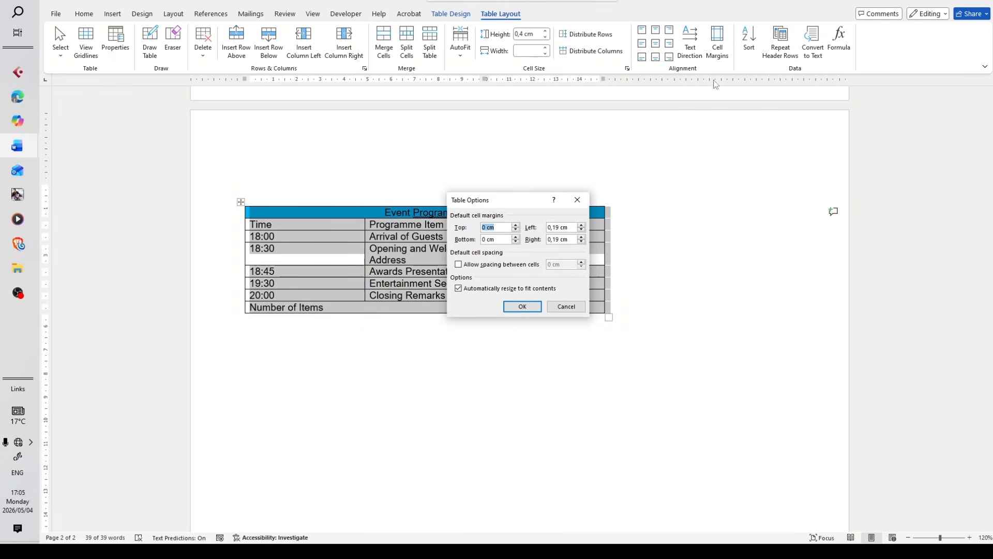
# Allow spacing between cells of 1 cm for the Event Programme table, apply it, and deselect the table
pyautogui.moveTo(507, 204); pyautogui.dragTo(530, 187)
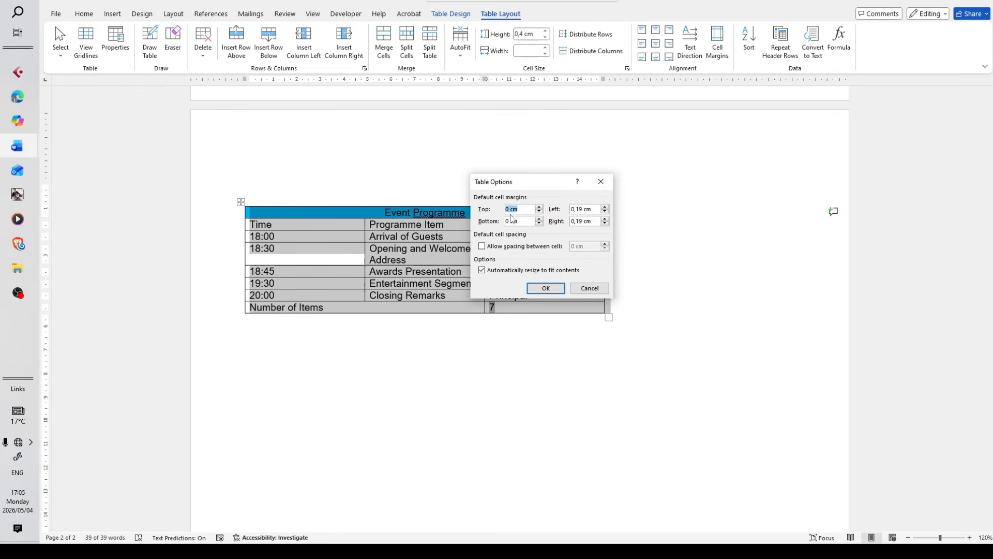
pyautogui.click(510, 209)
pyautogui.click(484, 247)
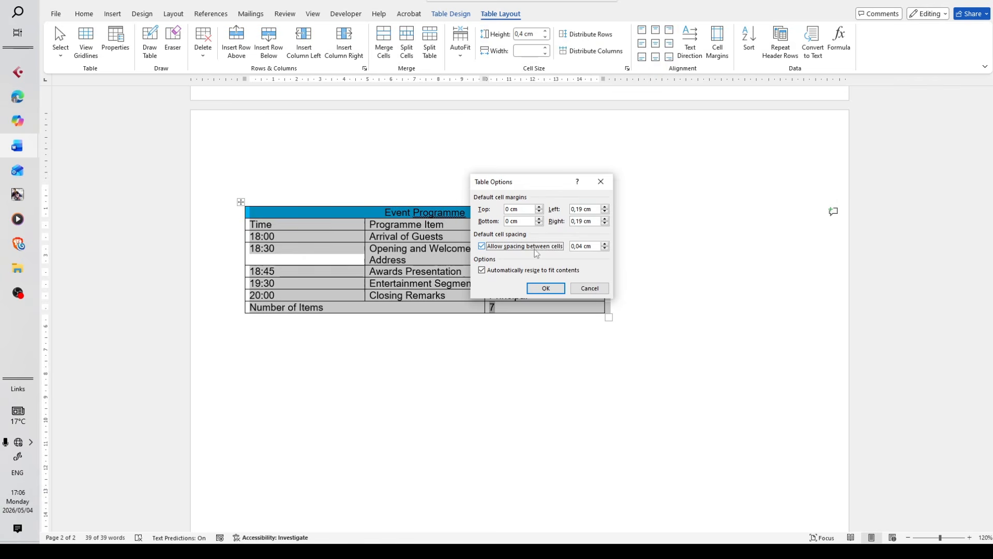
pyautogui.click(583, 246)
pyautogui.press('BackSpace')
pyautogui.press('BackSpace')
pyautogui.press('BackSpace')
pyautogui.press('BackSpace')
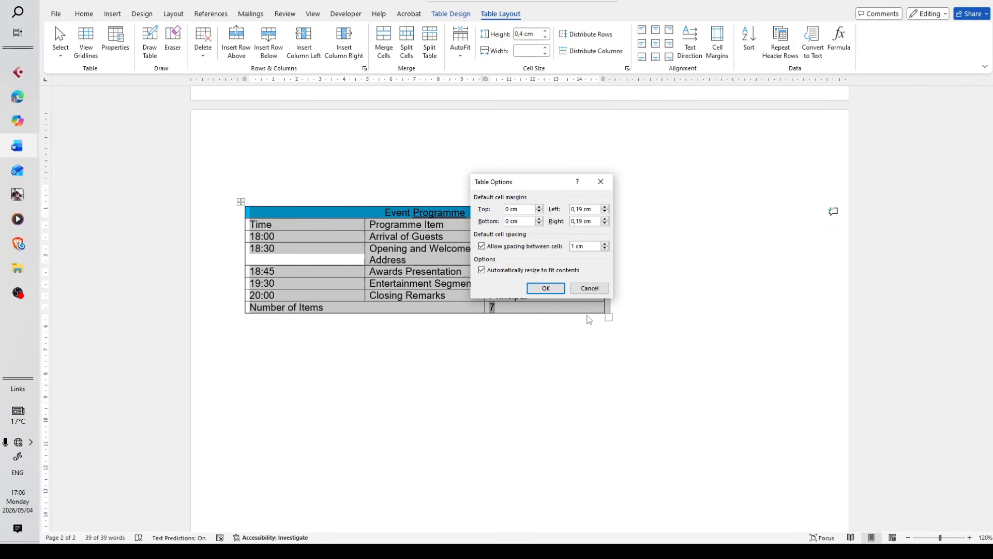
pyautogui.click(556, 289)
pyautogui.keyDown('ctrl'); pyautogui.scroll(-2, 557, 289); pyautogui.keyUp('ctrl')
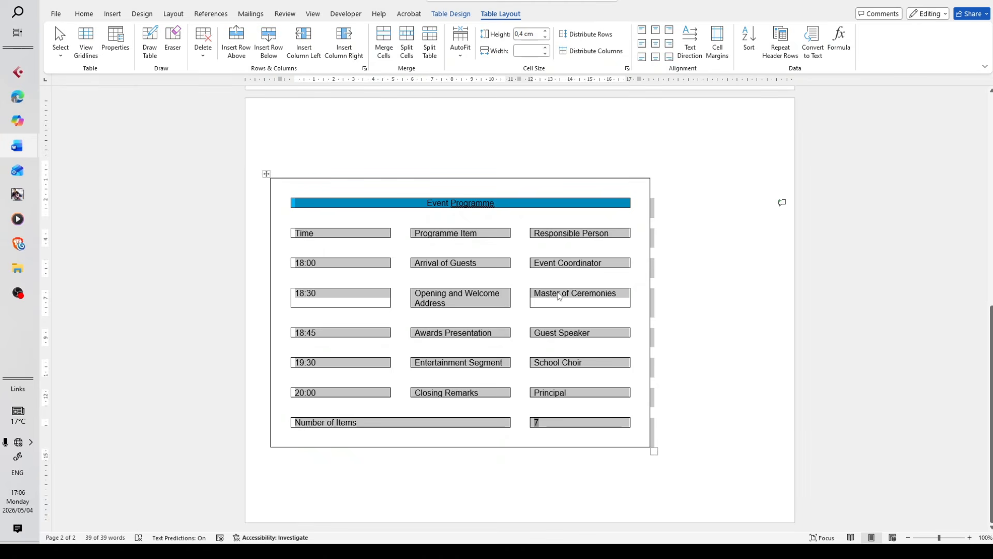
pyautogui.click(569, 452)
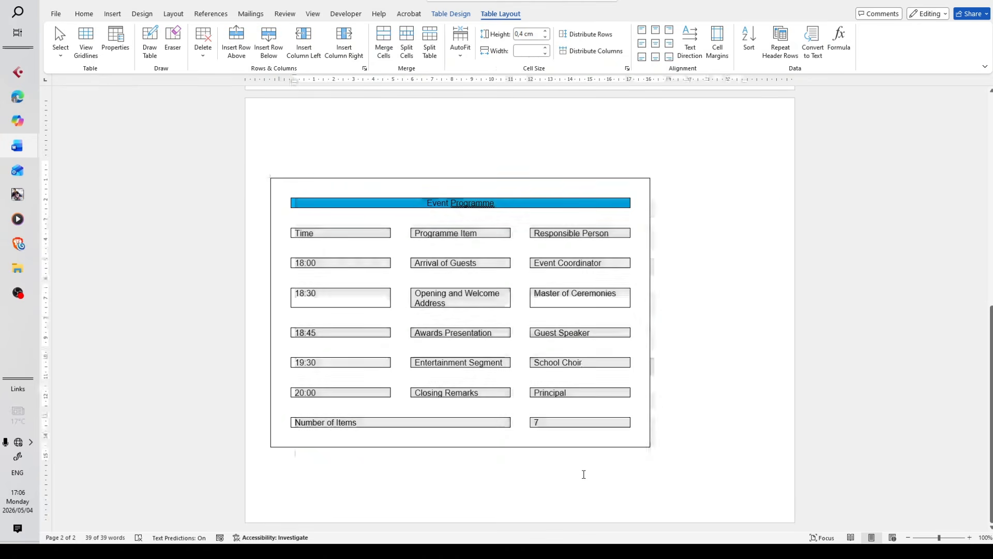